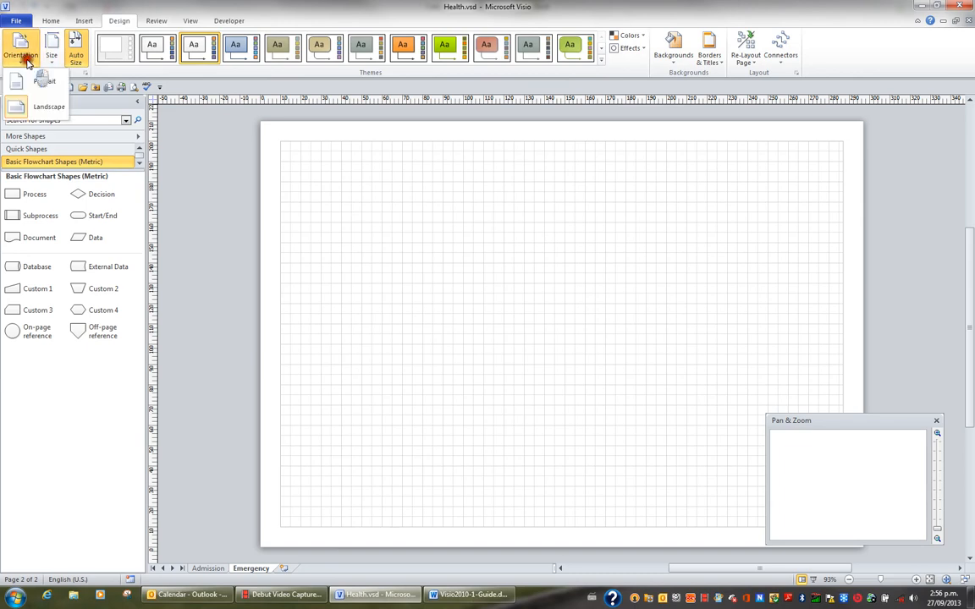
Step: Set the page orientation to Landscape and add the title text "Emergency Admission/Discharge" at the page's upper centre
click(42, 106)
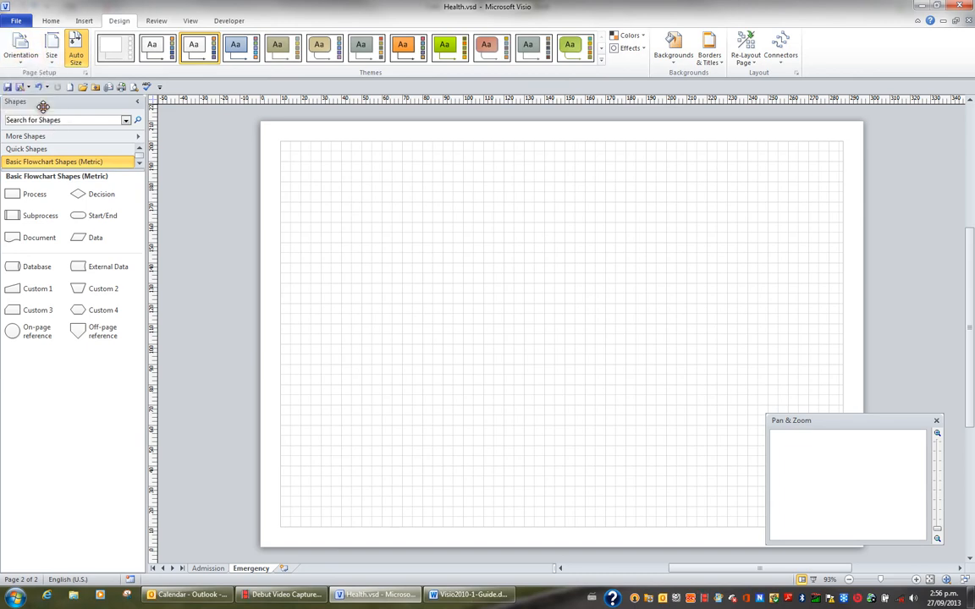
click(51, 21)
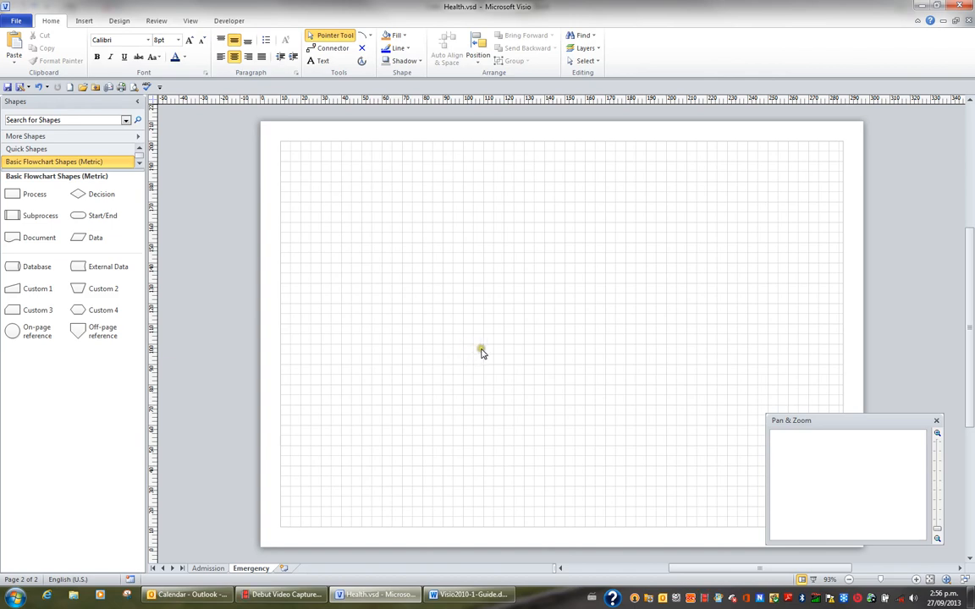
click(322, 63)
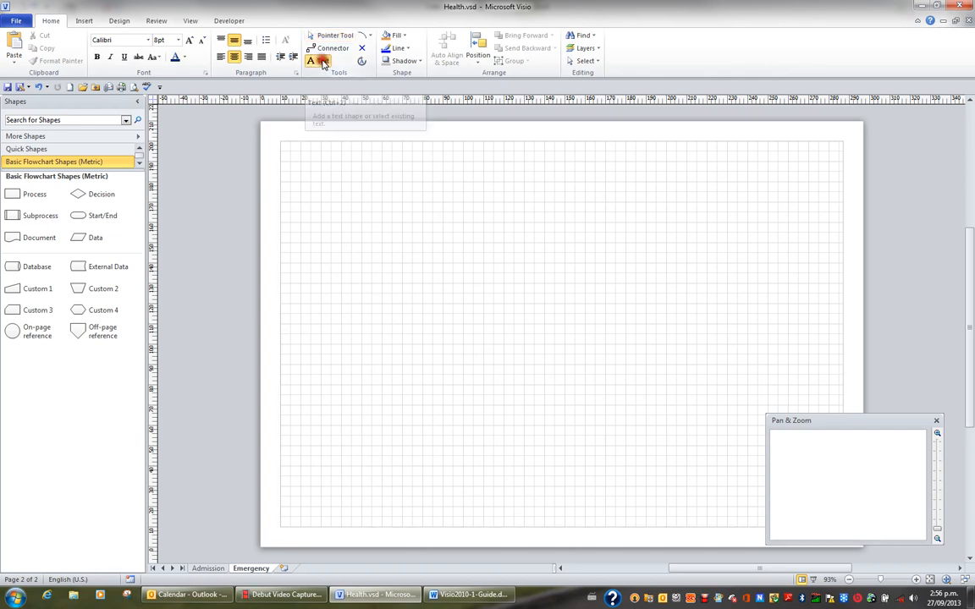
click(533, 152)
text(Emergency)
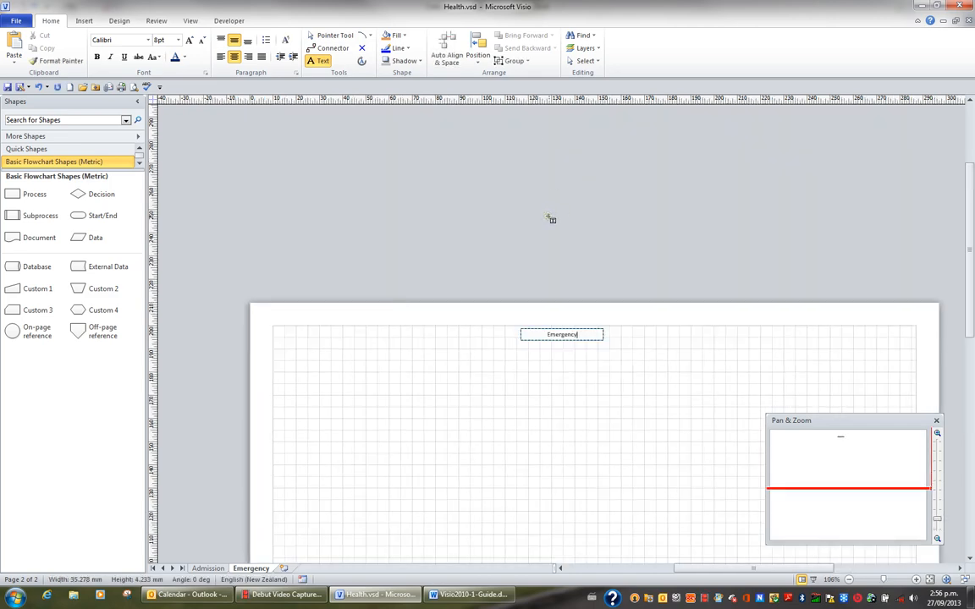
text( Admission/Discharge)
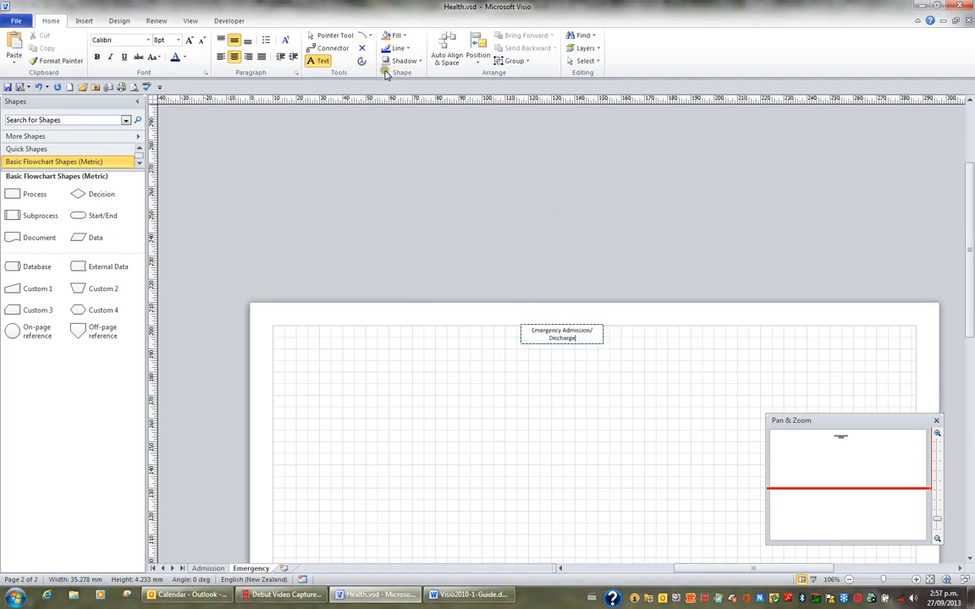
click(342, 38)
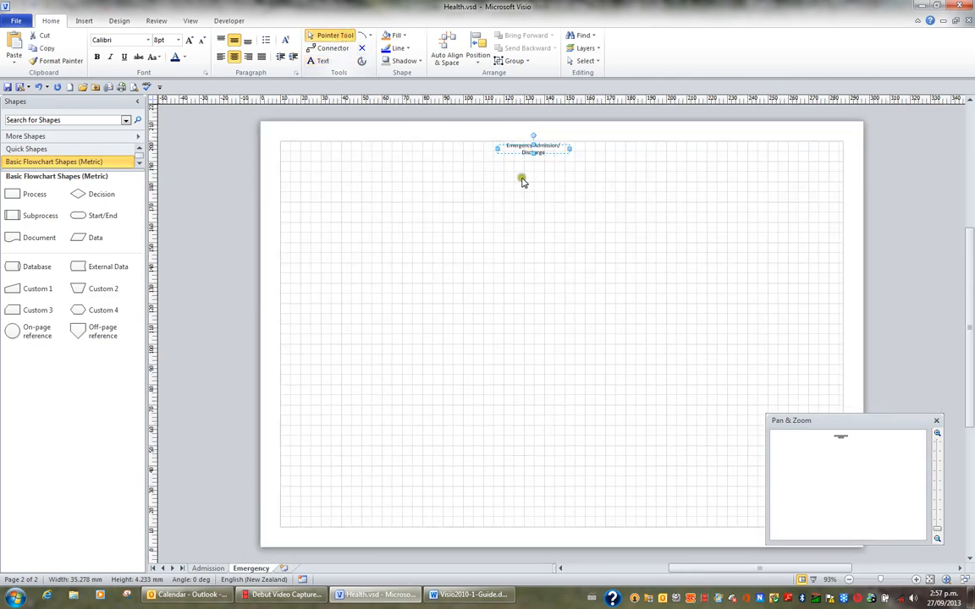
Step: Stretch the title's text box across the page to about 274 mm wide and about 8 mm high
drag(497, 148, 285, 149)
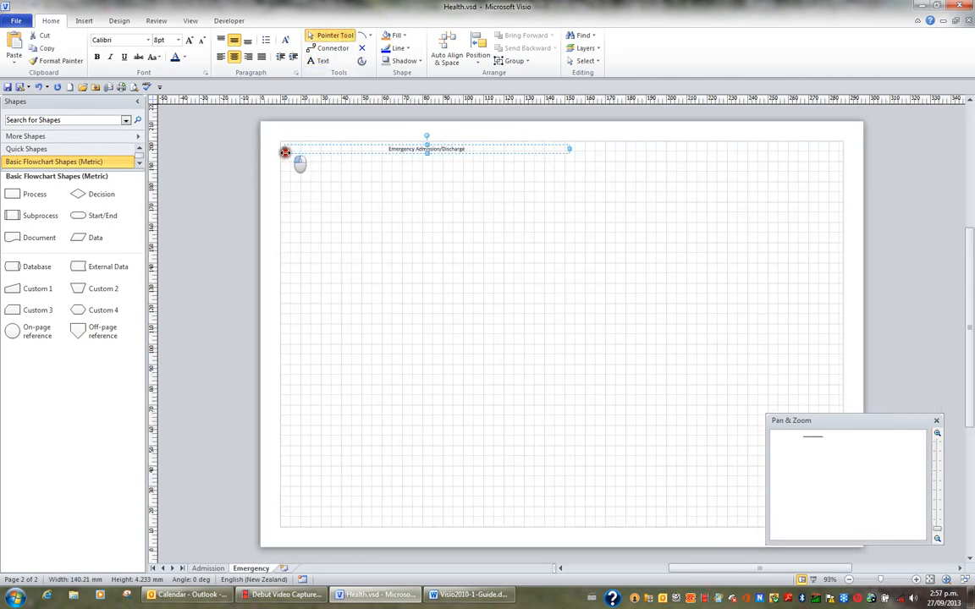
drag(569, 149, 843, 176)
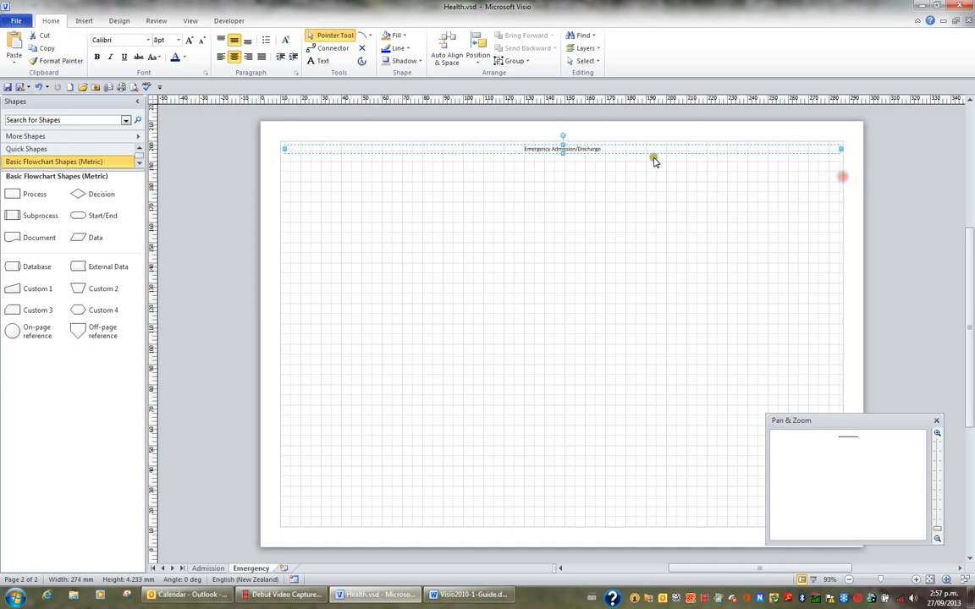
drag(562, 153, 561, 161)
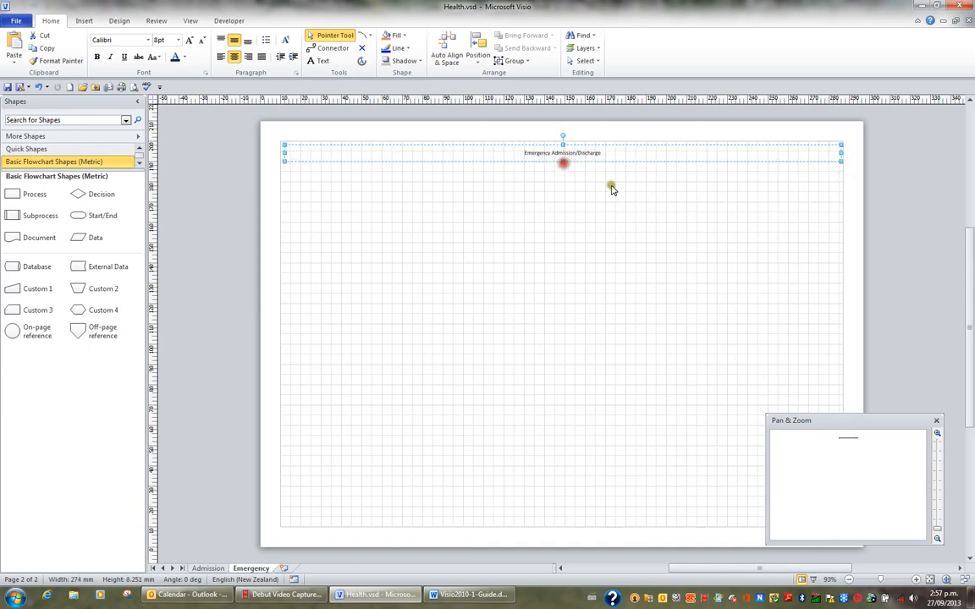
Step: Format the title text as 18 pt Arial
click(179, 42)
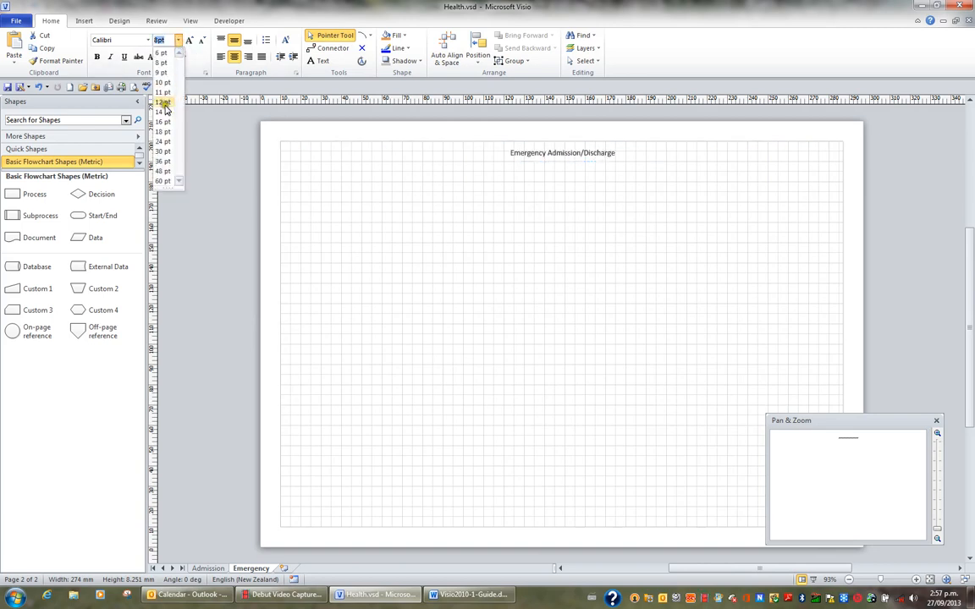
click(165, 131)
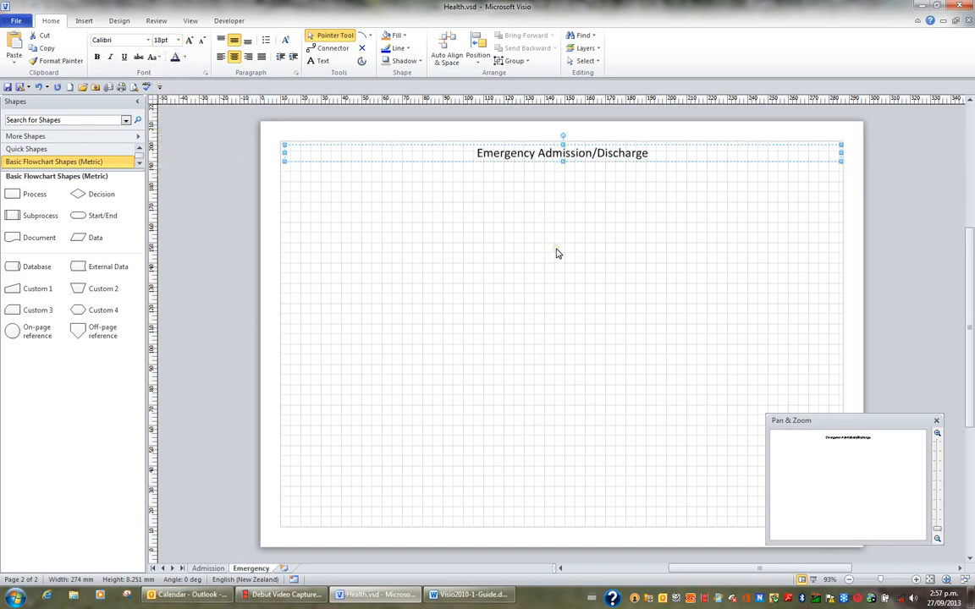
click(148, 40)
scroll(144, 116, up, 5)
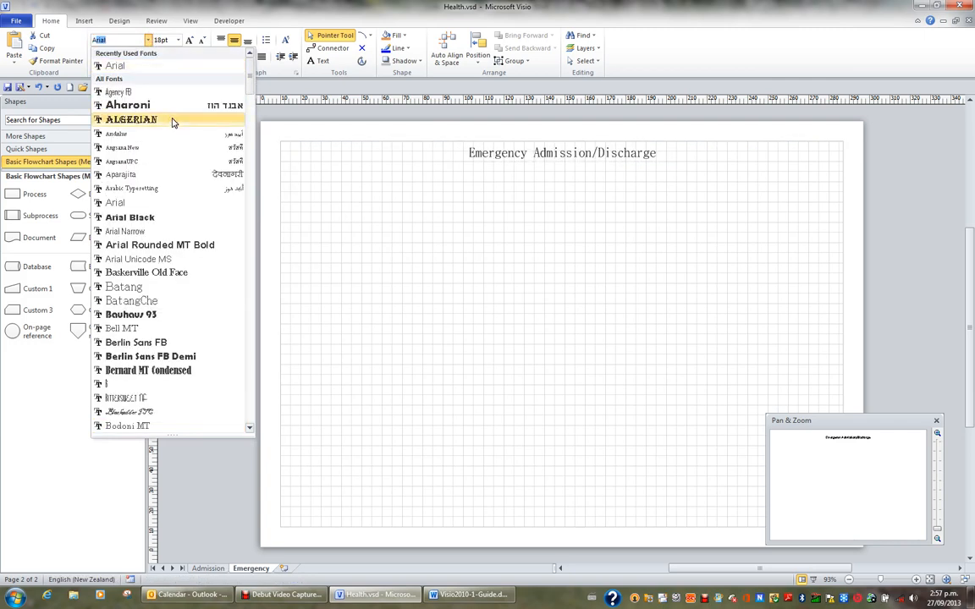
click(140, 68)
click(538, 281)
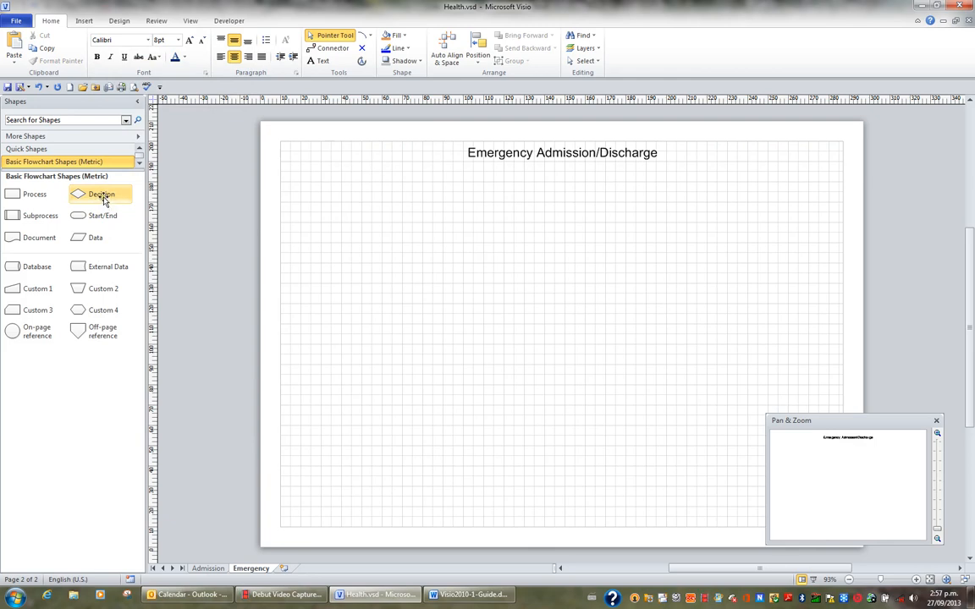
Step: Place a Decision shape centred beneath the title and label it "Discharge Date after 1 August 2010?"
drag(104, 200, 562, 208)
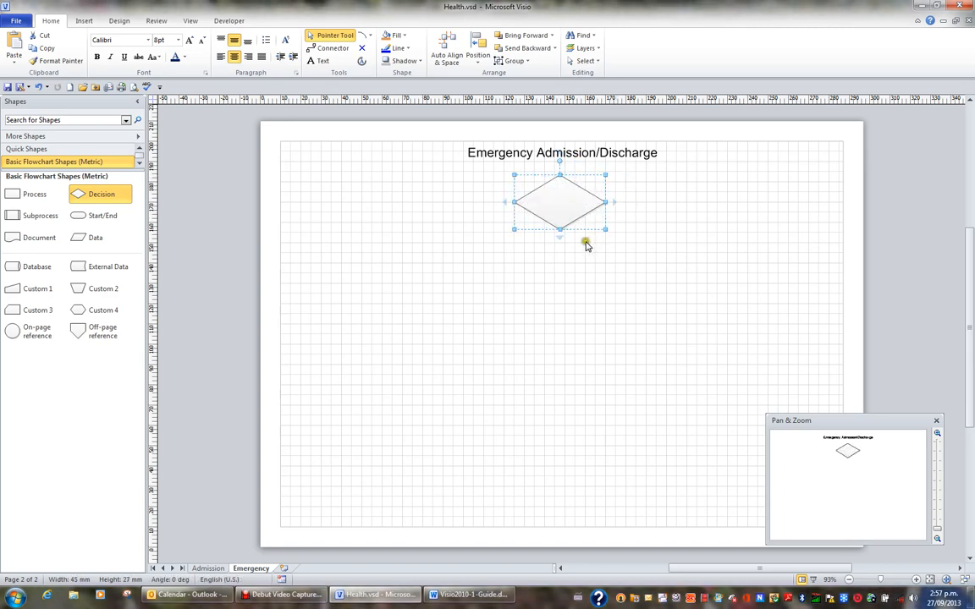
text(Discharge Datte after)
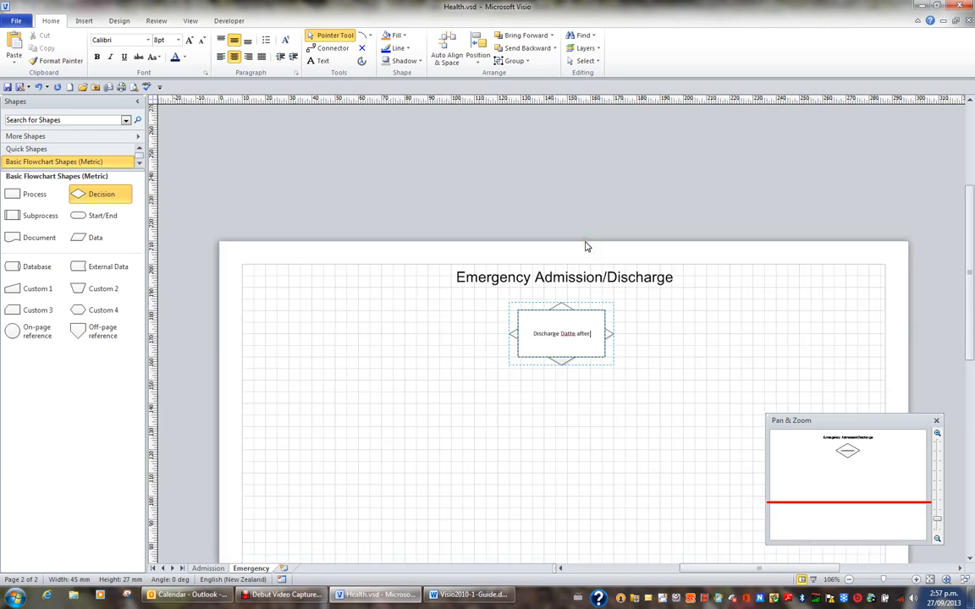
key(ctrl+Left)
key(ctrl+shift+Left)
text(Date)
key(End)
text(1 August 2010)
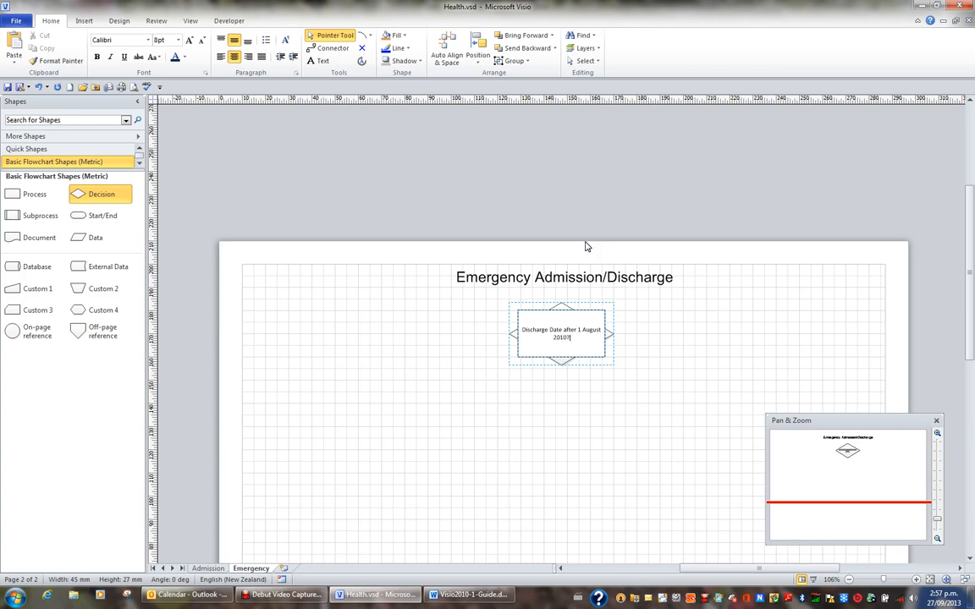
click(649, 372)
key(ctrl+shift+w)
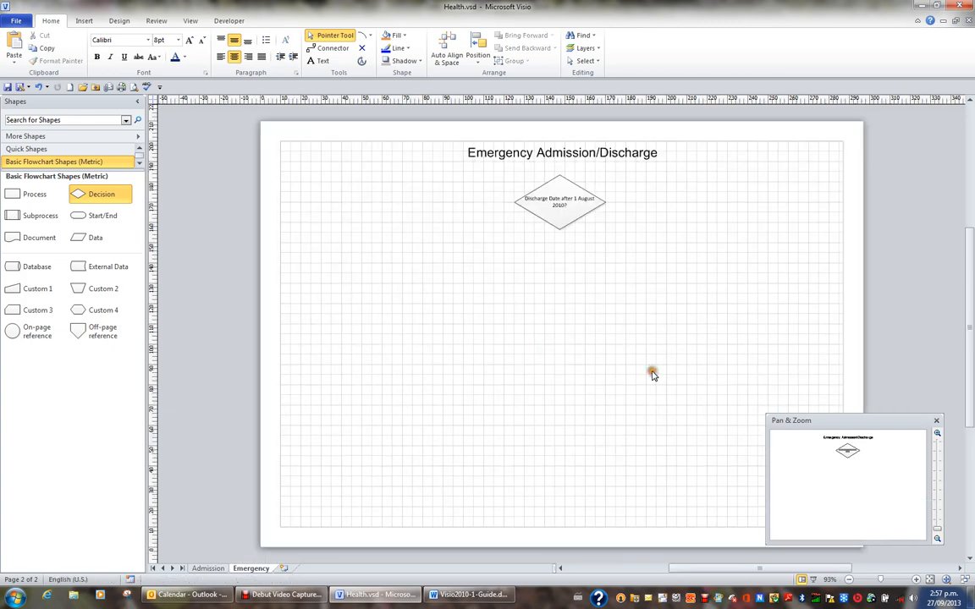
Step: Place a Process shape to the left of the decision diamond and label it "Charge Code 13"
drag(37, 194, 377, 224)
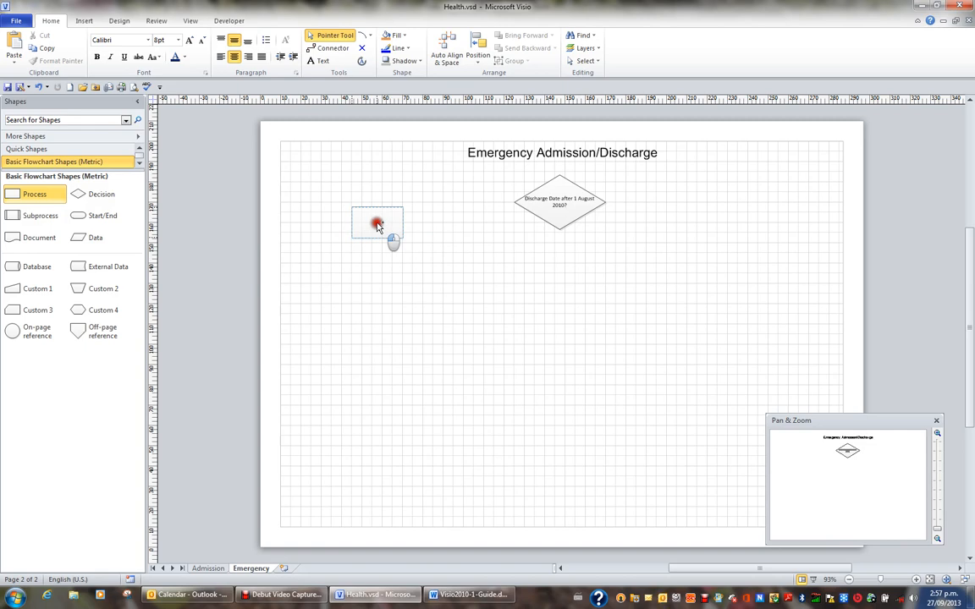
drag(378, 225, 409, 226)
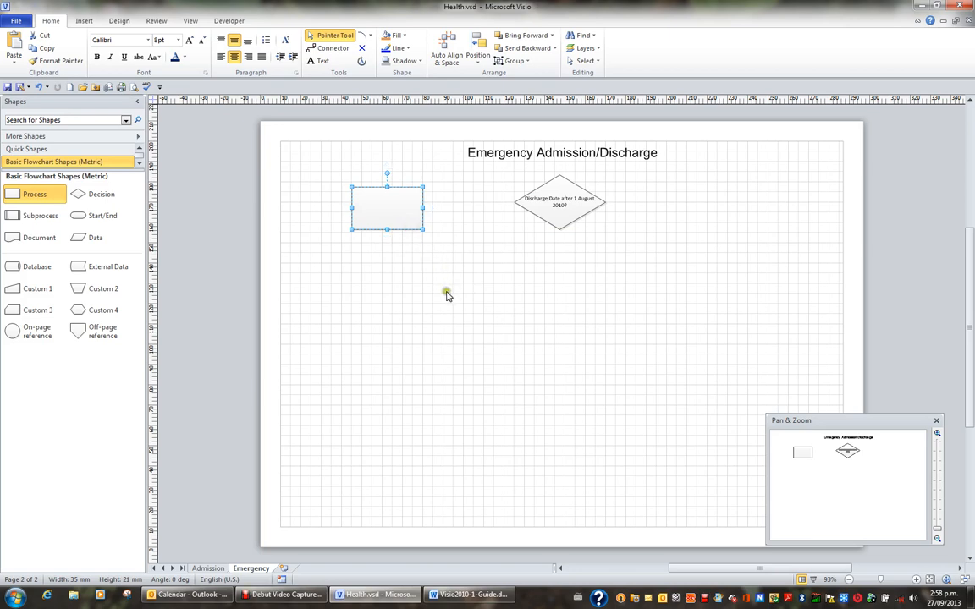
text(charge Code )
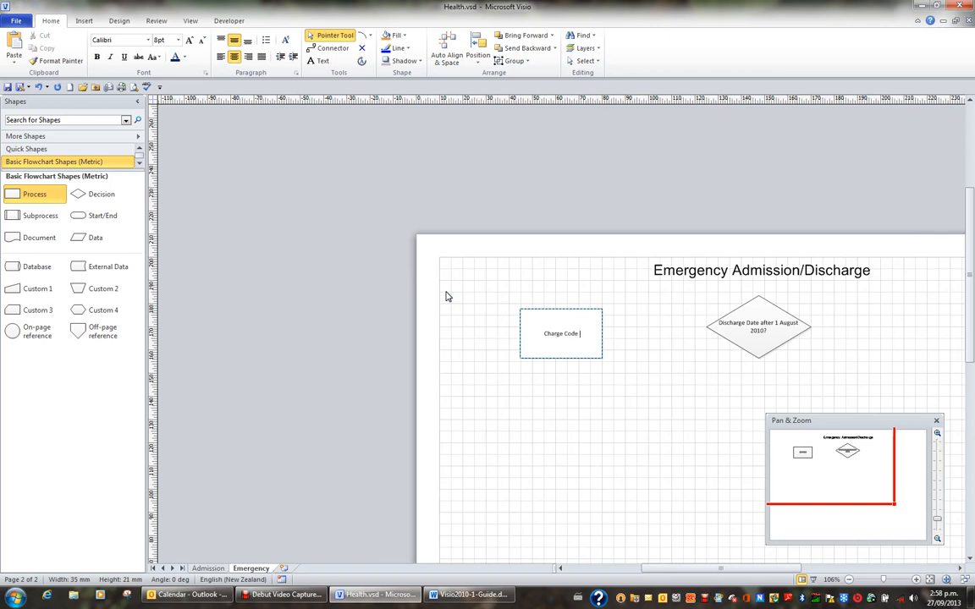
text(13)
click(627, 354)
key(ctrl+shift+w)
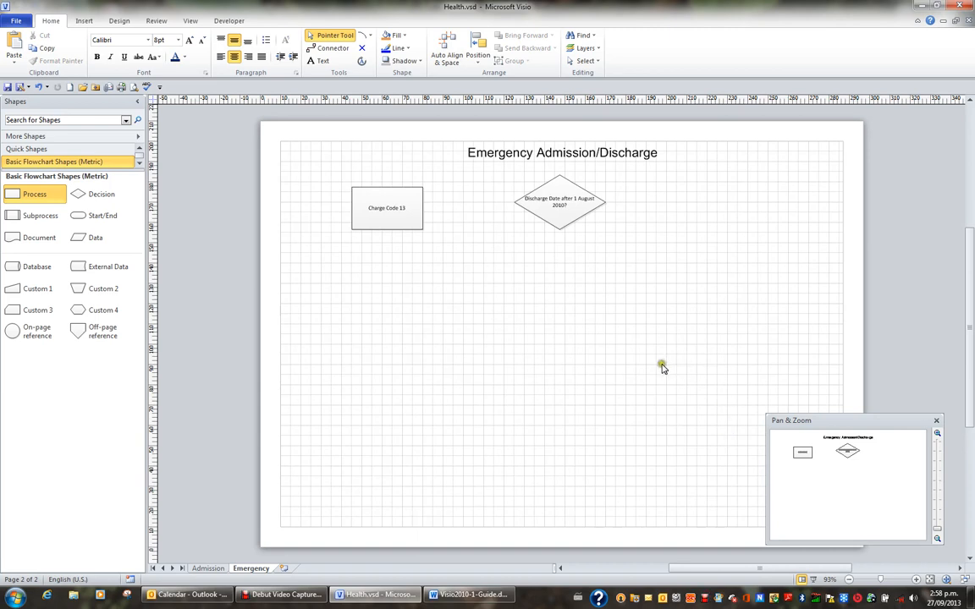
Step: Nudge the "Charge Code 13" box upward until its centre lines up with the decision diamond
click(387, 212)
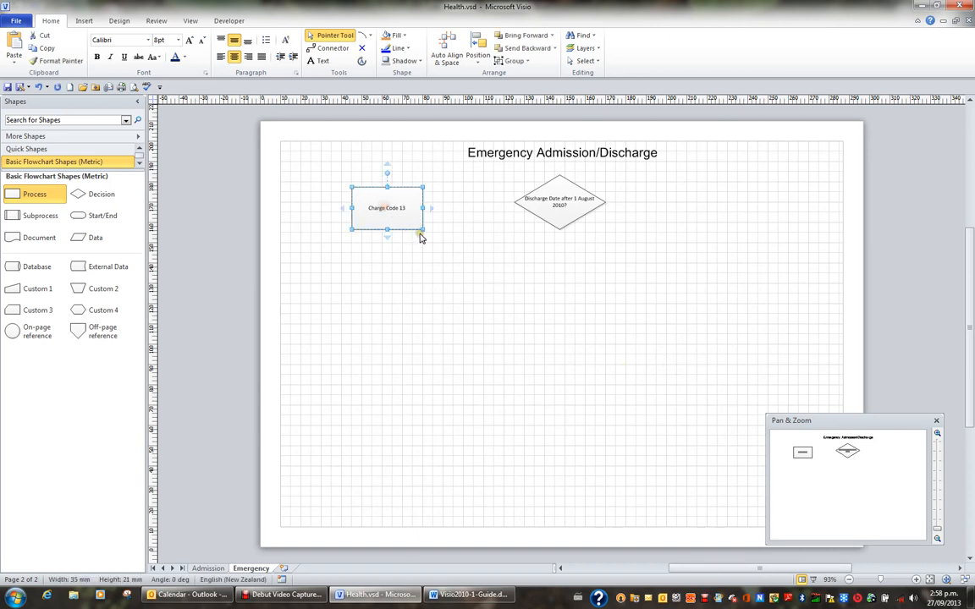
key(Up)
key(Up)
key(Up)
key(Up)
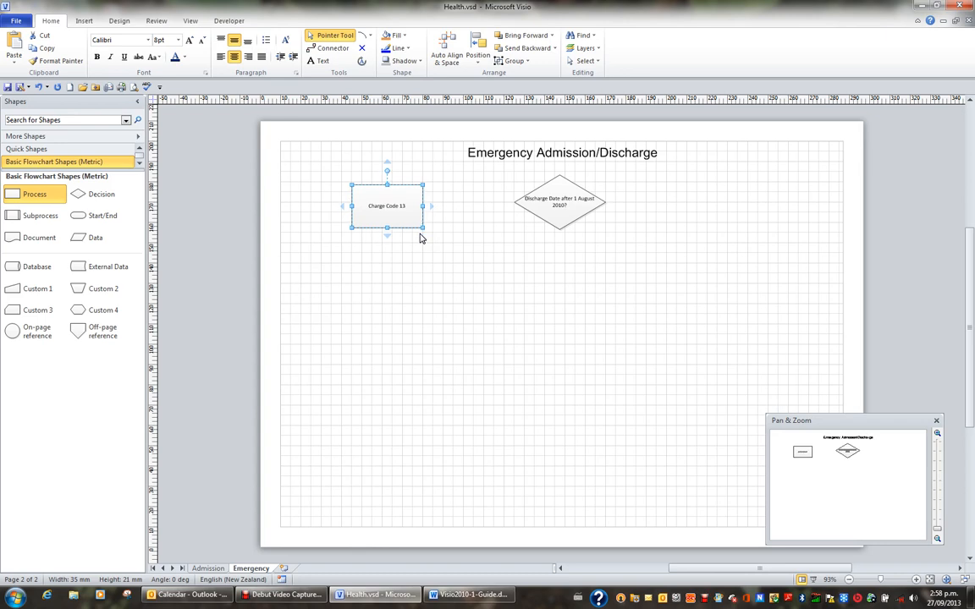
key(Up)
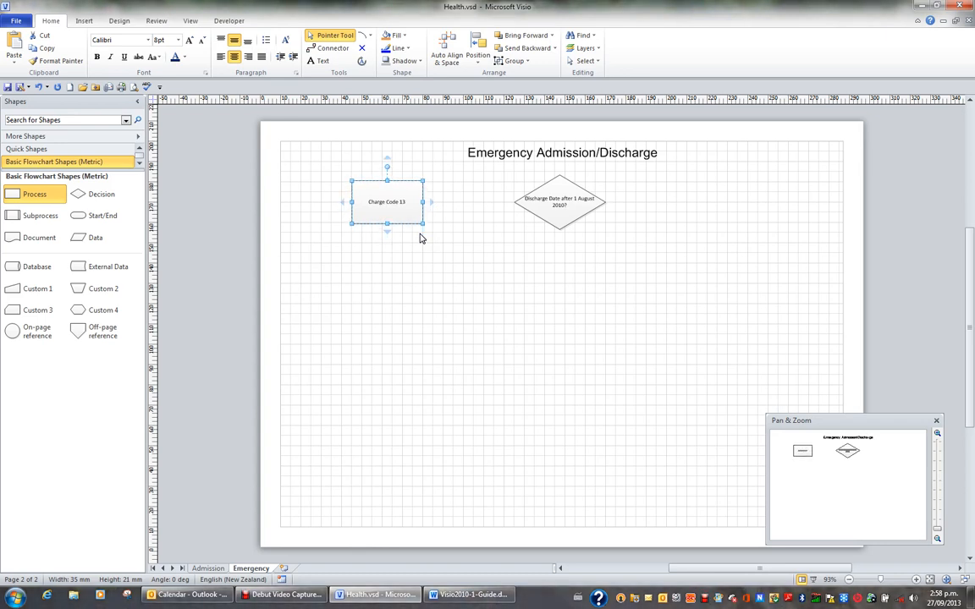
click(505, 284)
Step: Duplicate the "Charge Code 13" box and place the copy to the right of the decision diamond, aligned with its centre
click(401, 210)
key(ctrl+d)
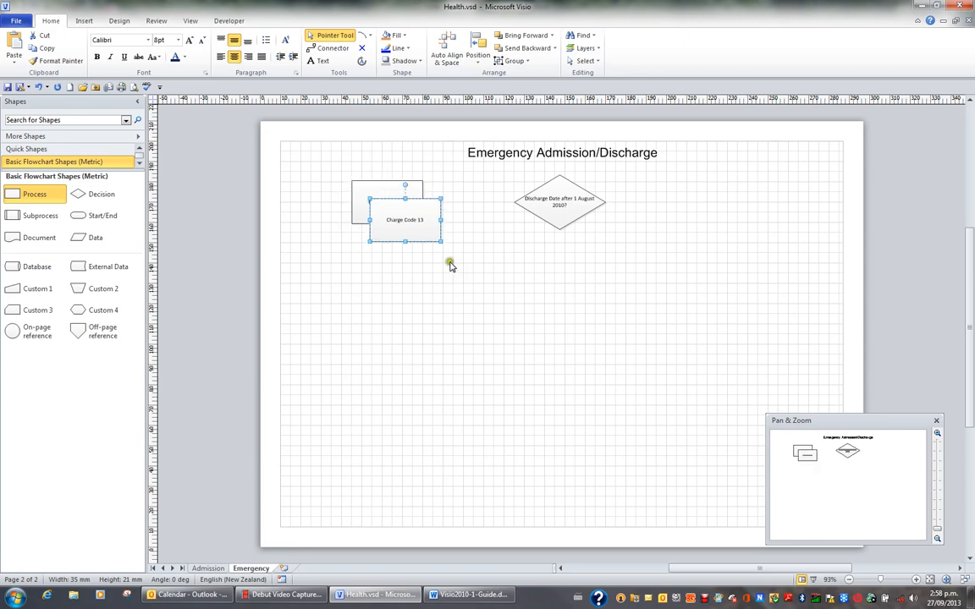
drag(404, 220, 746, 198)
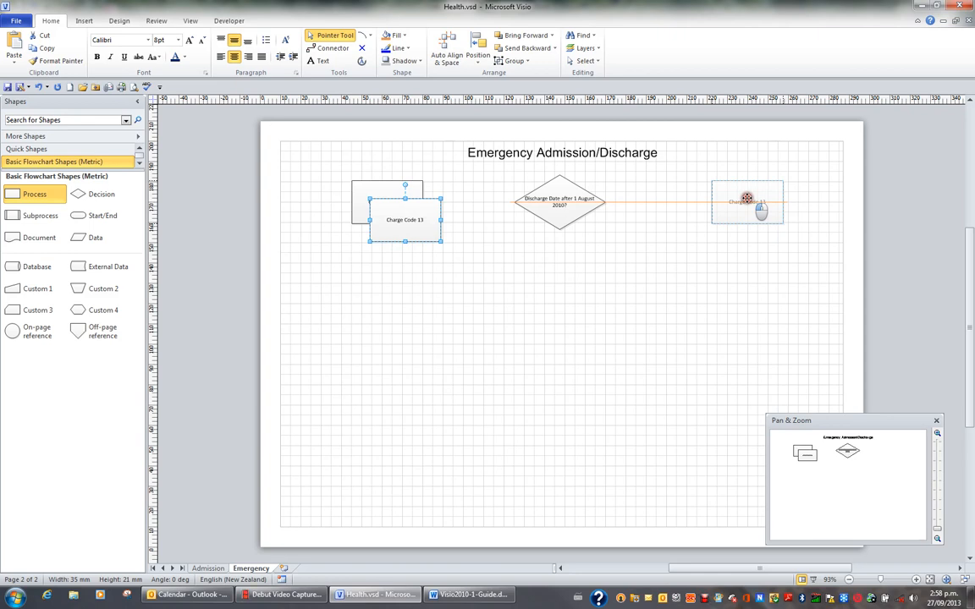
drag(746, 198, 744, 201)
Step: Change the label of the duplicated process box to "Charge Code 35"
mouse_move(747, 230)
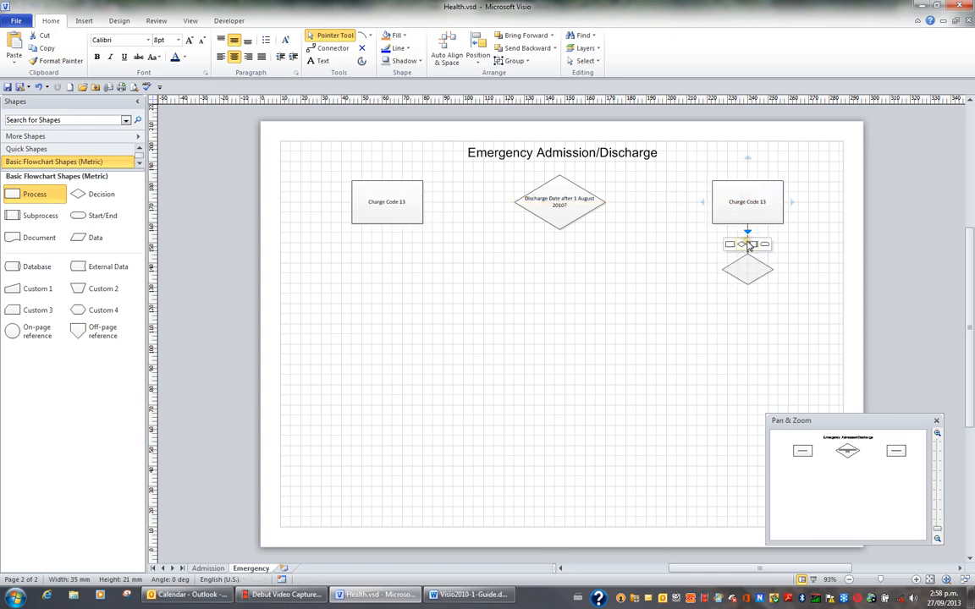
key(F2)
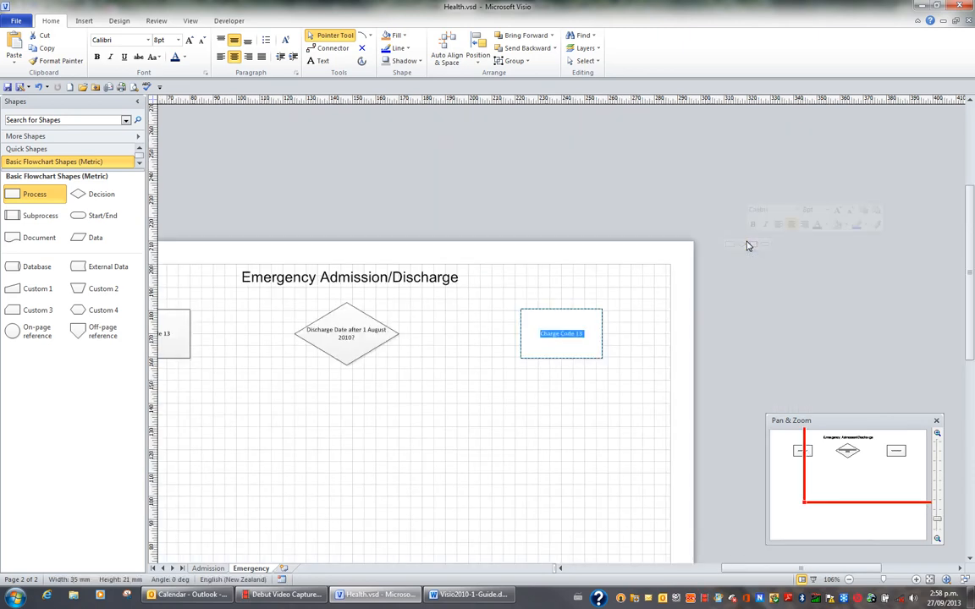
key(End)
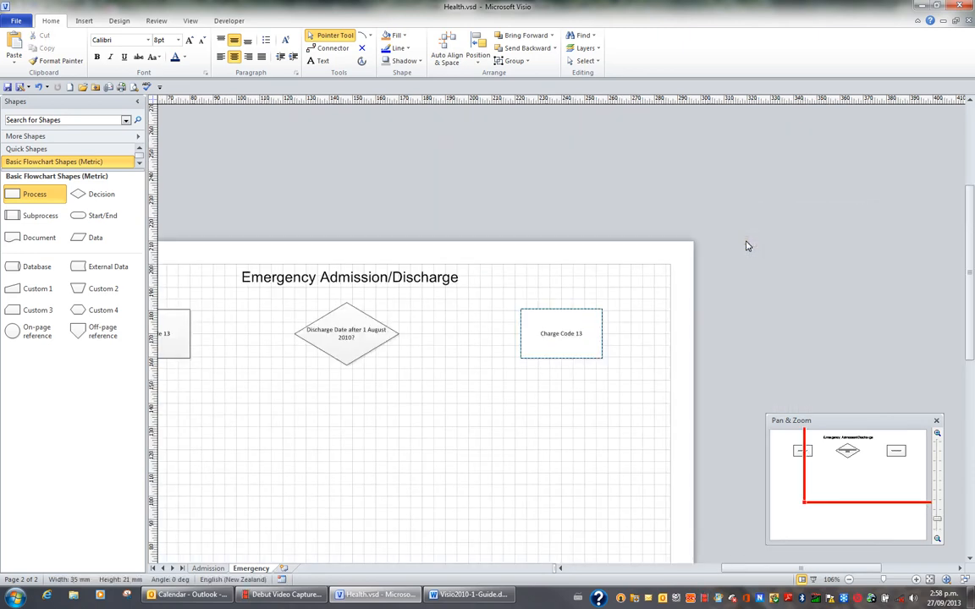
key(BackSpace)
key(BackSpace)
text(35)
click(481, 419)
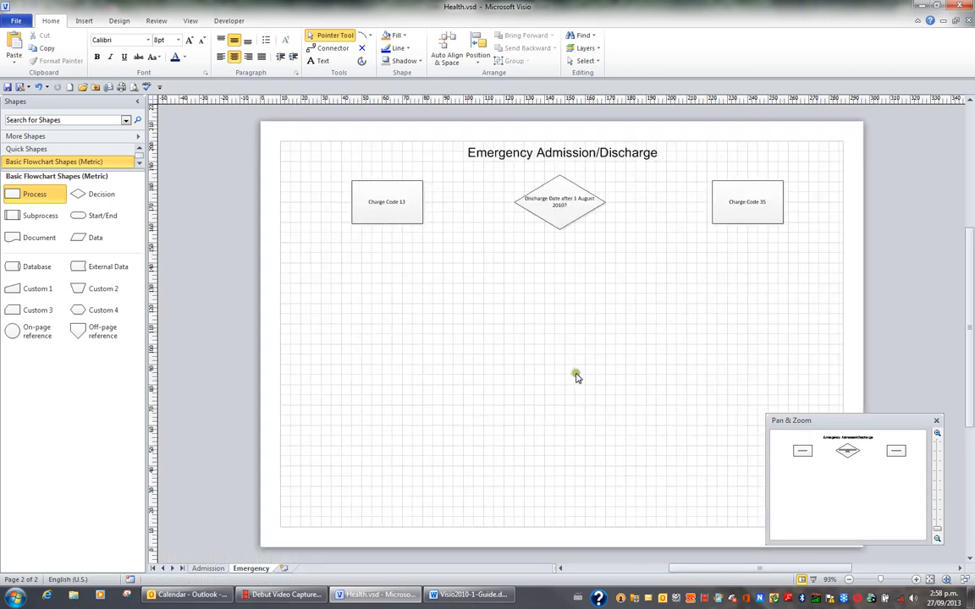
Step: Duplicate the decision diamond twice and place the copies level with each other, centred beneath the "Charge Code 13" and "Charge Code 35" boxes
click(559, 202)
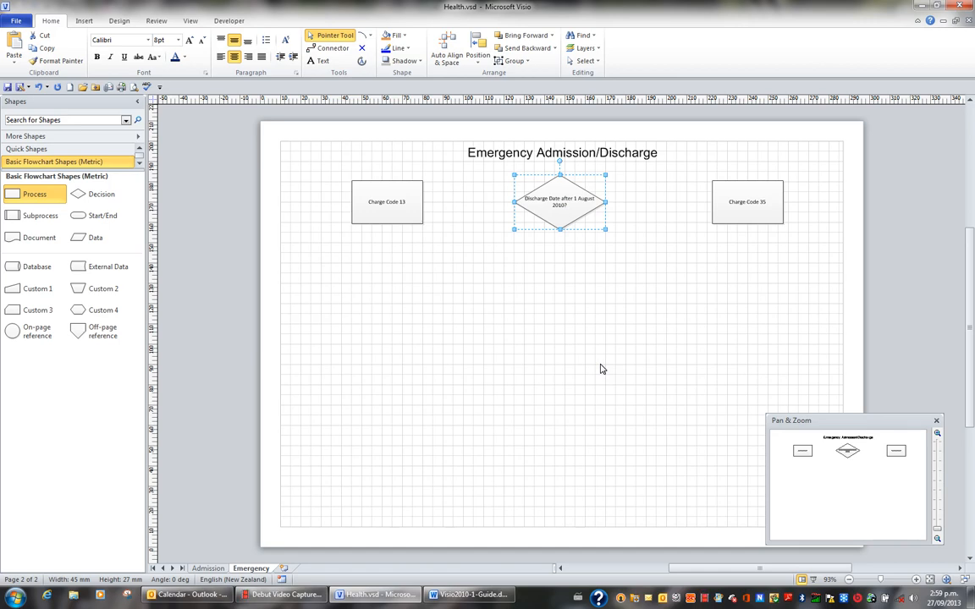
key(ctrl+d)
key(ctrl+d)
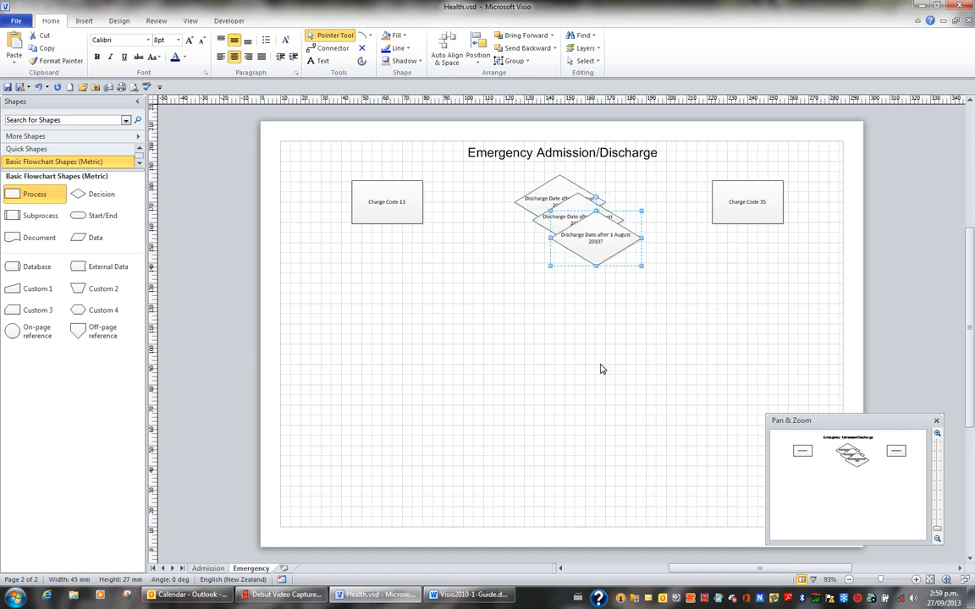
drag(591, 252, 382, 304)
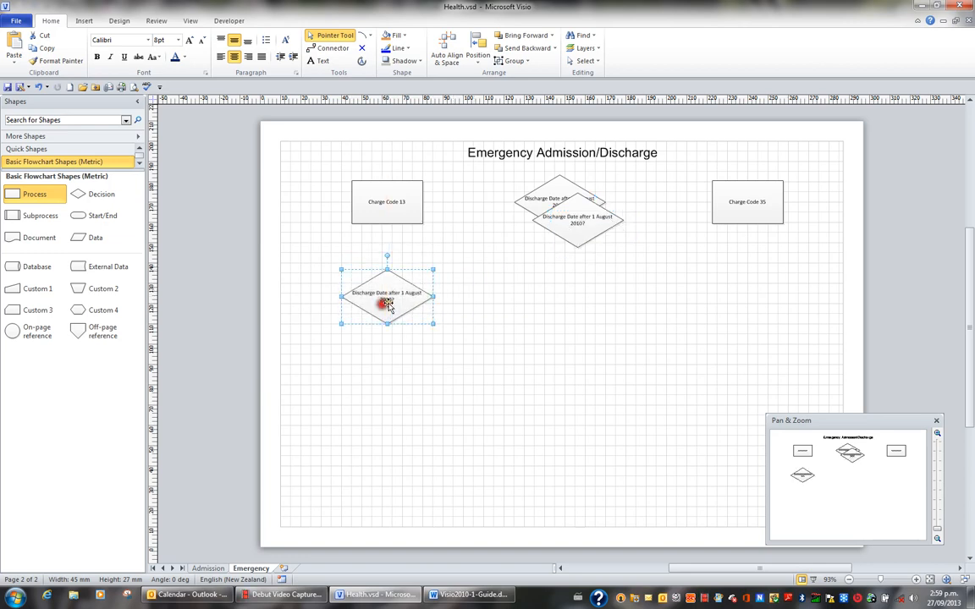
drag(572, 223, 744, 290)
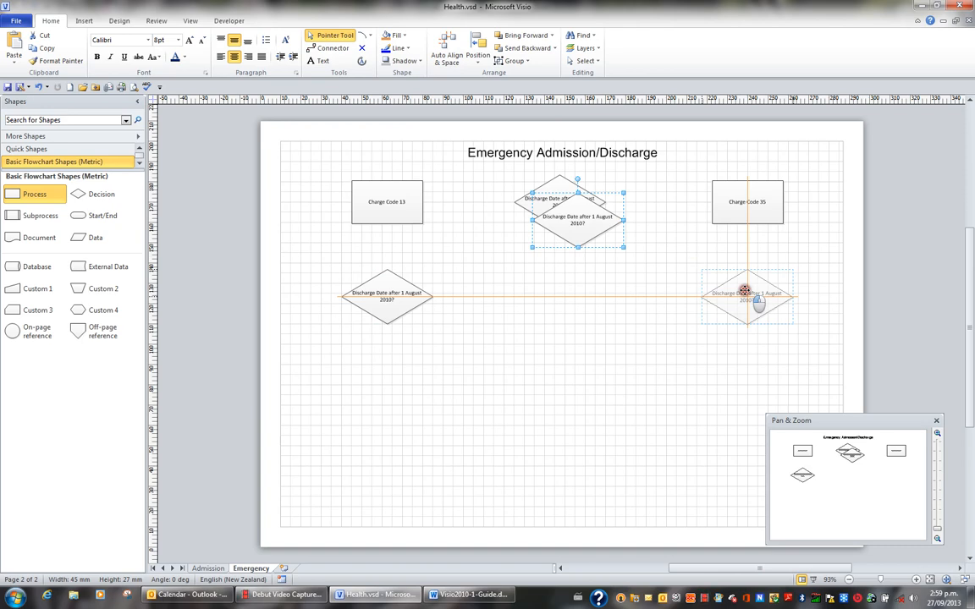
drag(744, 290, 745, 289)
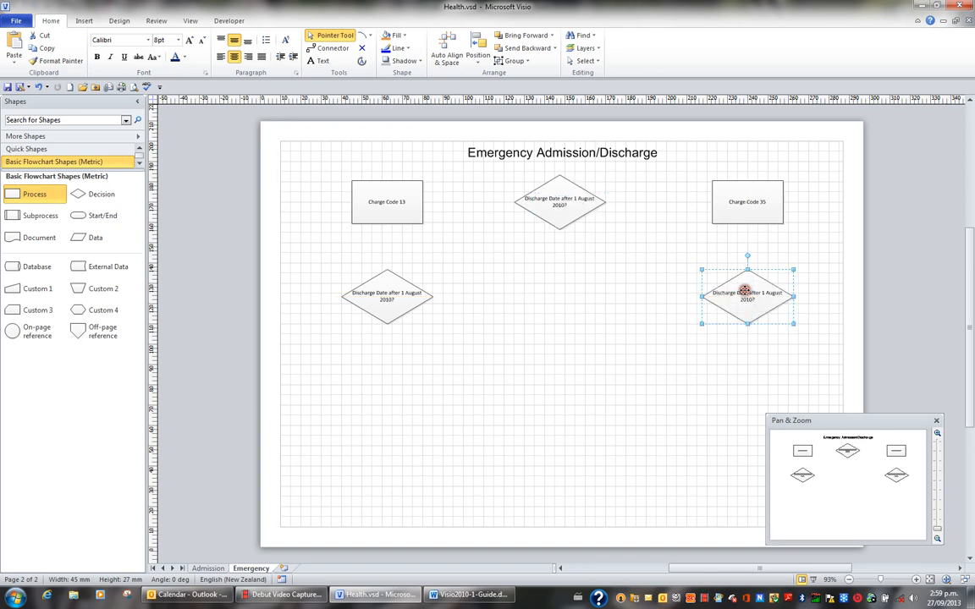
Step: Change the label of the decision diamond beneath "Charge Code 13" to "Discharged from Emergency?"
click(386, 298)
double_click(394, 305)
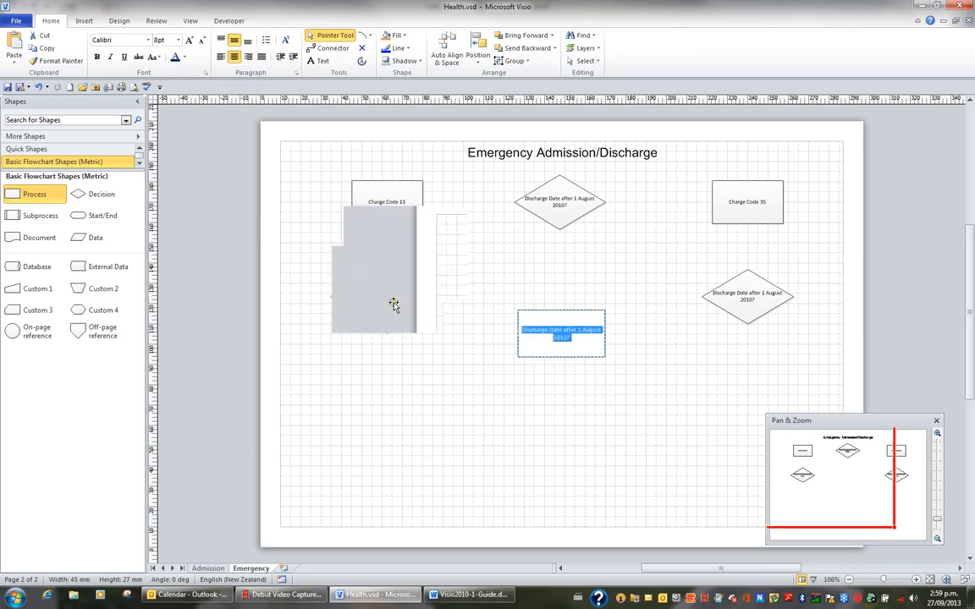
text(Di)
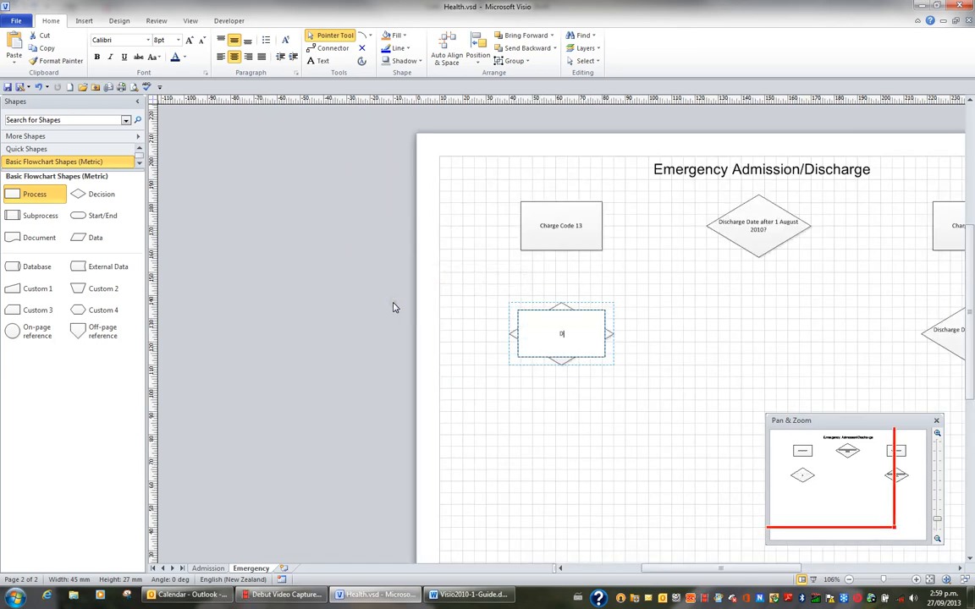
text(scharged from Emerg)
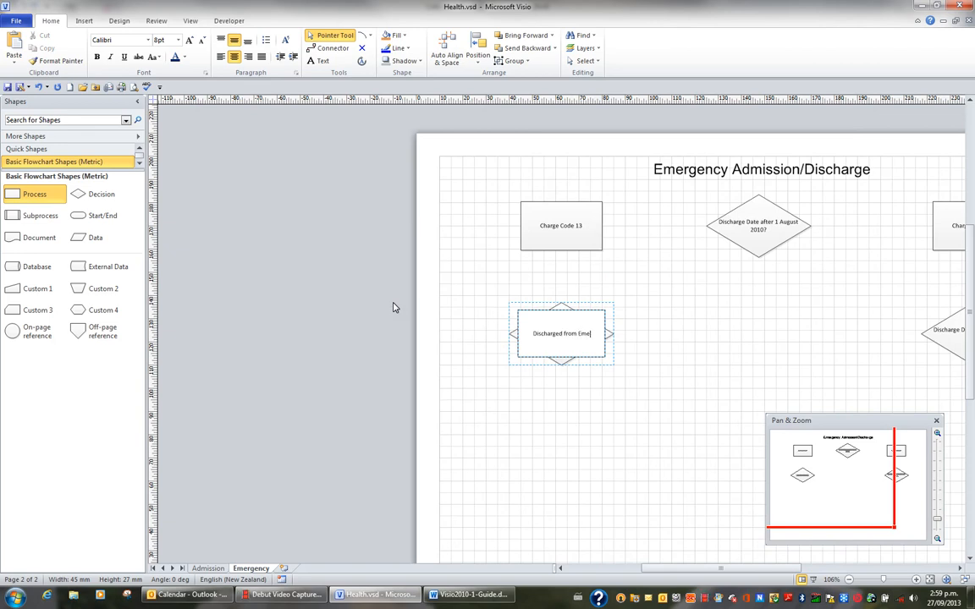
text(ency?)
click(735, 342)
key(ctrl+shift+w)
Step: Change the label of the decision diamond beneath "Charge Code 35" to "Discharged from Emergency?"
click(746, 304)
key(F2)
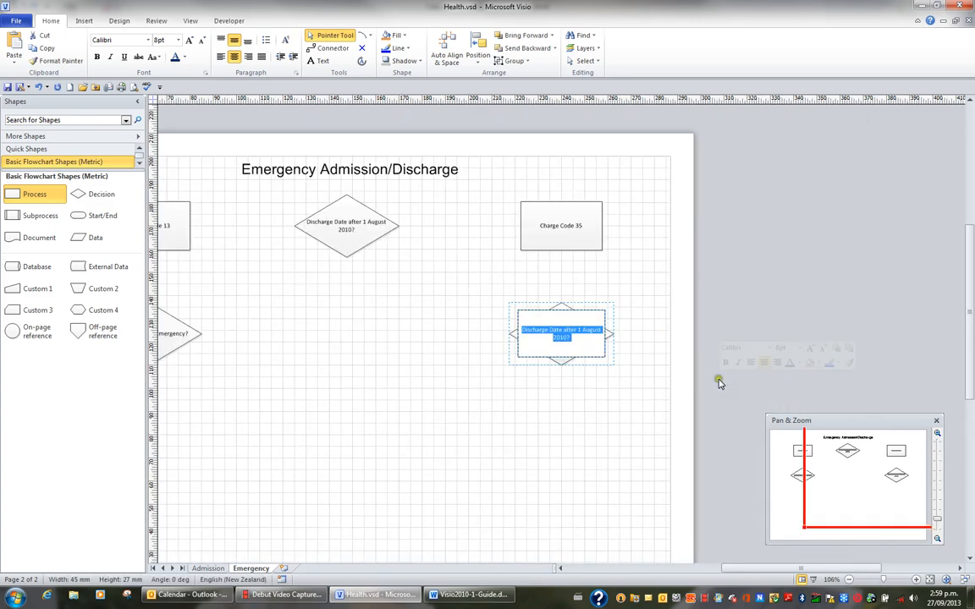
text(Discharged from)
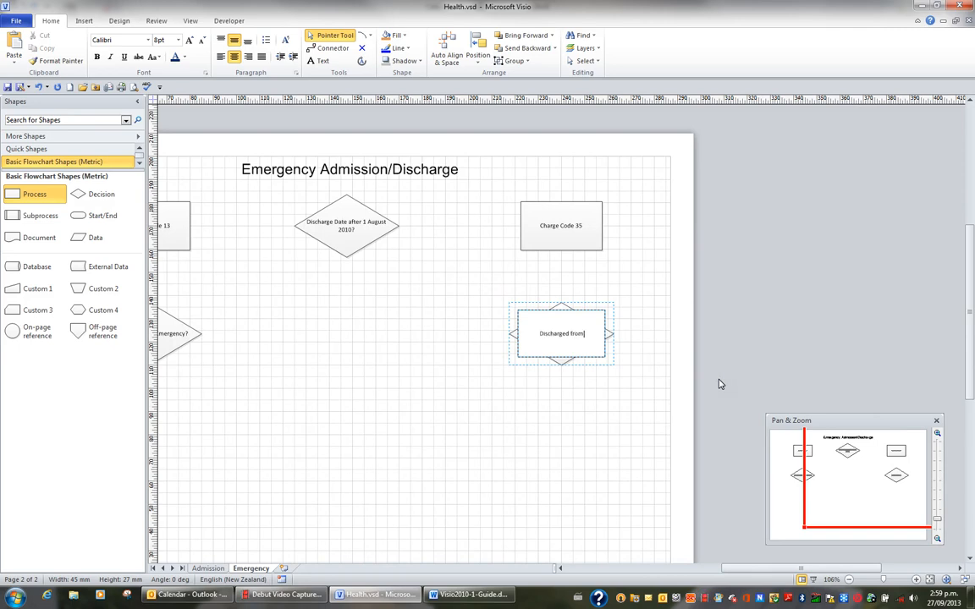
text(ergency?)
click(479, 448)
key(ctrl+shift+w)
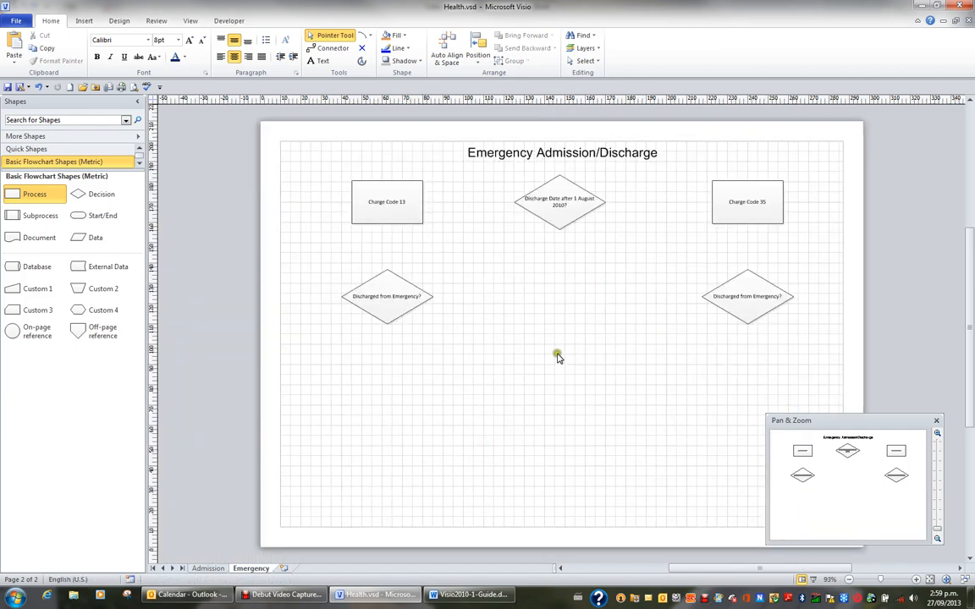
Step: Duplicate the "Charge Code 13" box, centre the copy beneath that column's "Discharged from Emergency?" diamond, and stretch it downward to about 46 mm high
click(387, 209)
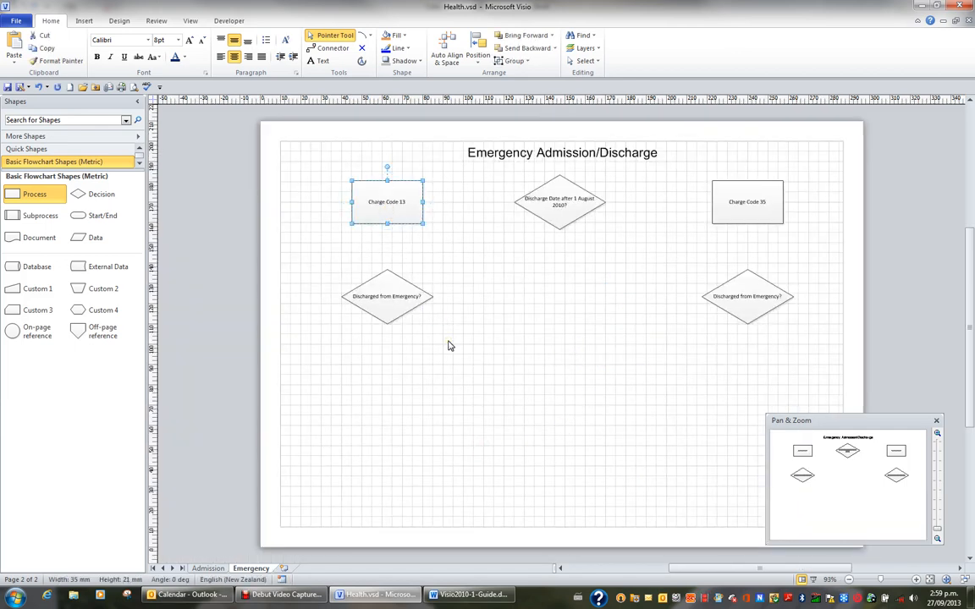
key(ctrl+d)
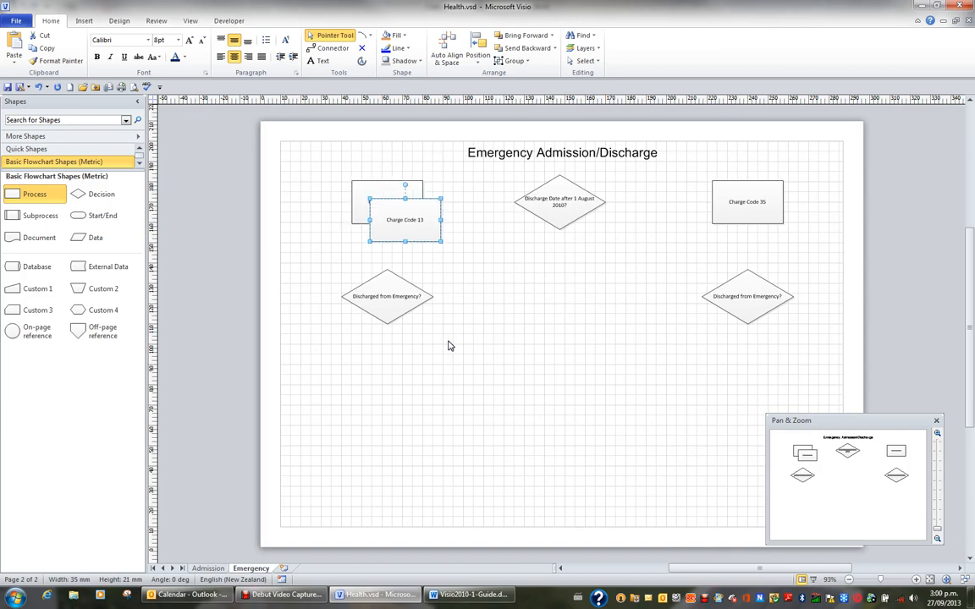
drag(403, 220, 398, 392)
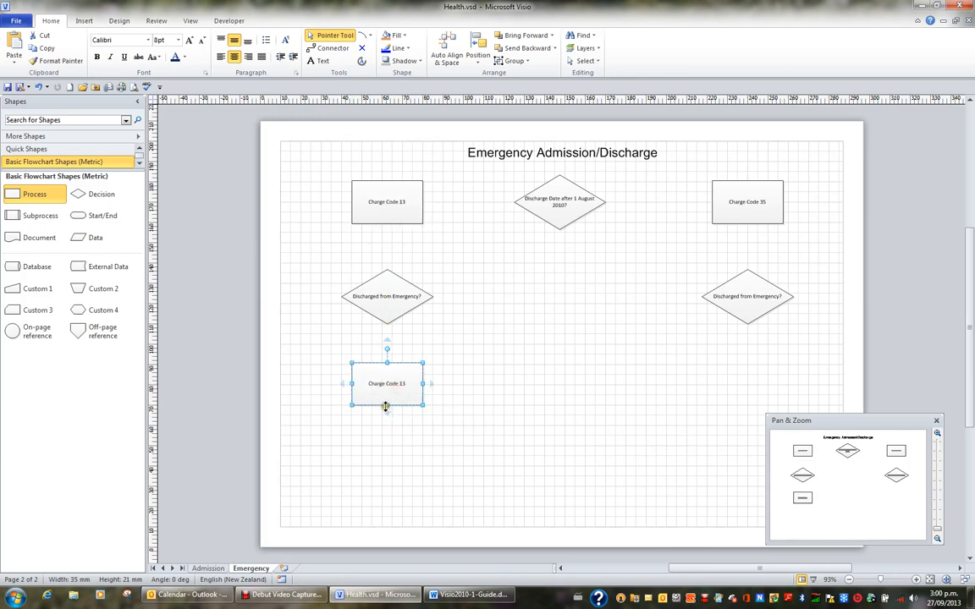
drag(387, 406, 387, 455)
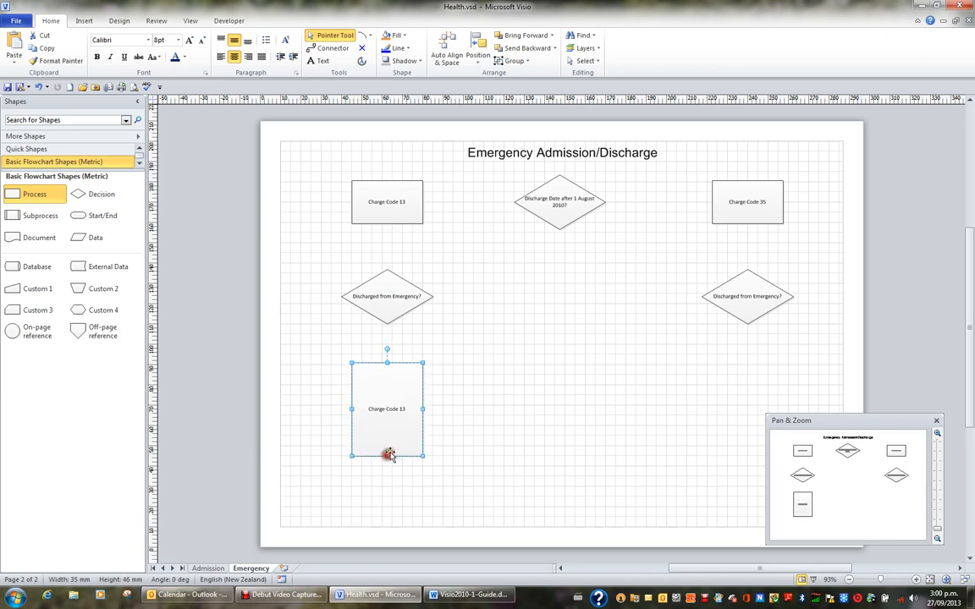
Step: Replace the tall box's text with the heading "Discharge Codes", a blank line, and DA, DC, DD and DF on separate lines
double_click(406, 442)
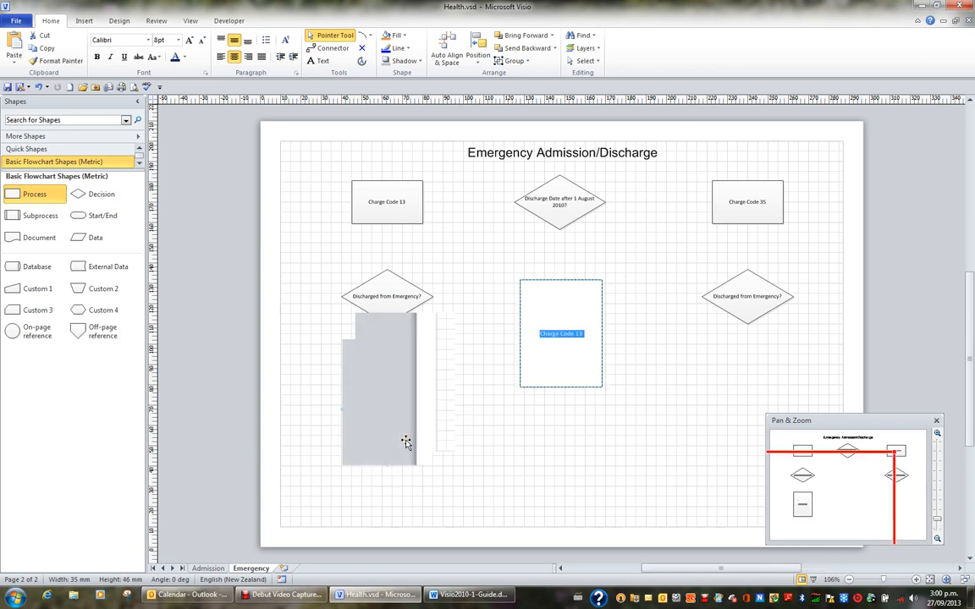
text(D)
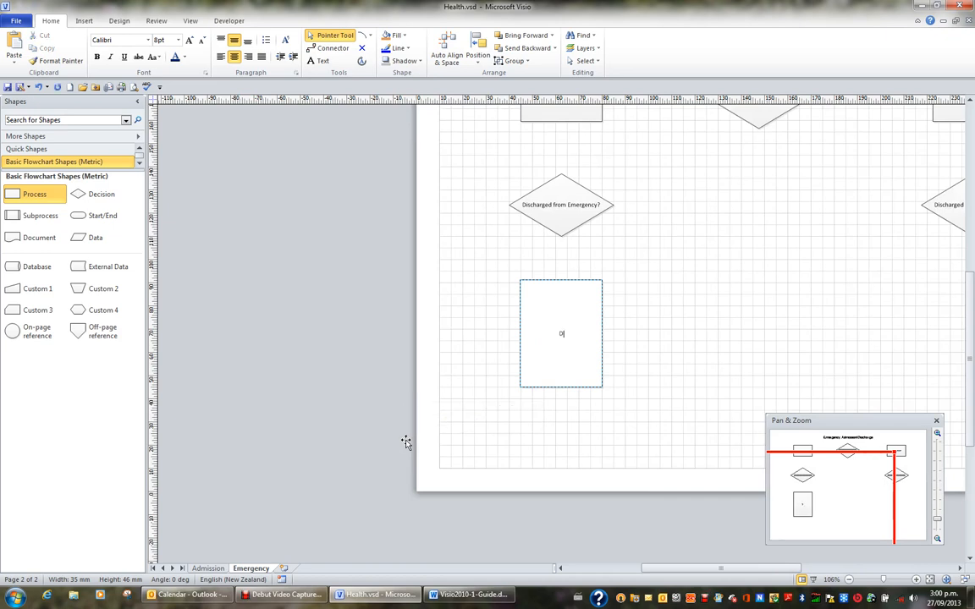
text(ischarge Codes)
key(Return)
text(DA)
key(Return)
text(DC)
key(Return)
text(DD)
key(Return)
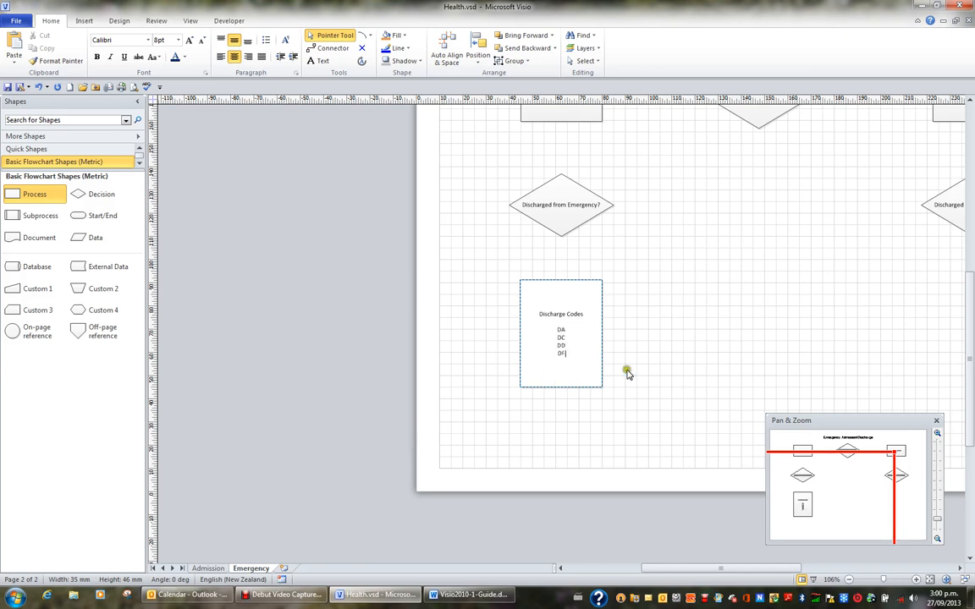
click(728, 337)
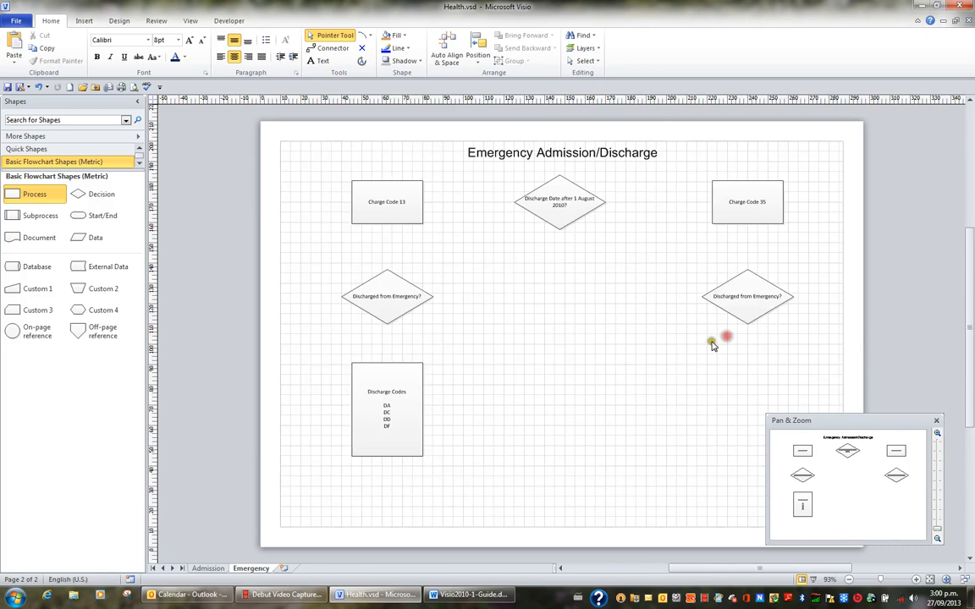
Step: Duplicate the "Discharge Codes" box and place the copy level with it, centred beneath the "Discharged from Emergency?" diamond in the "Charge Code 35" column
click(387, 409)
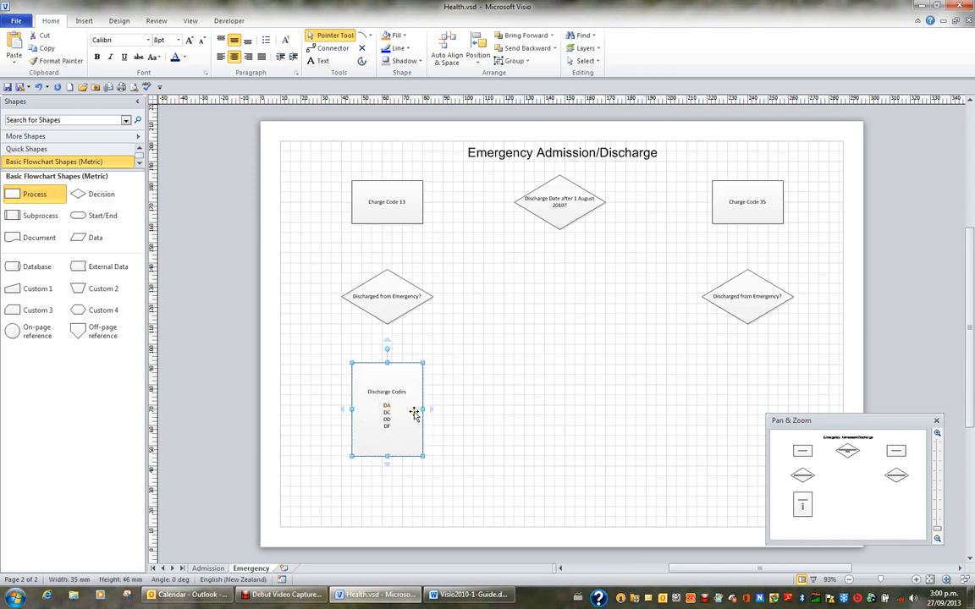
key(ctrl+d)
drag(414, 414, 752, 394)
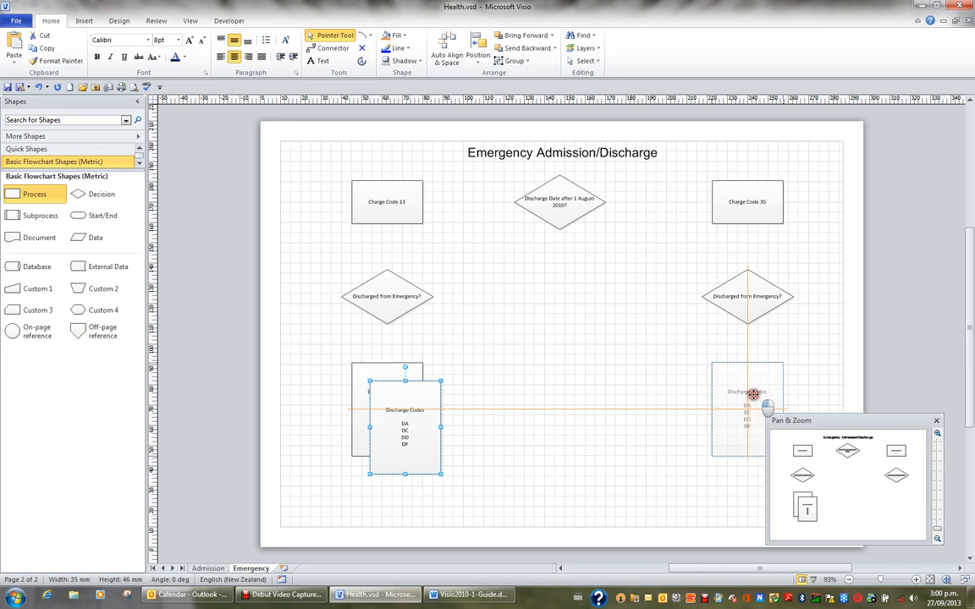
drag(753, 394, 753, 394)
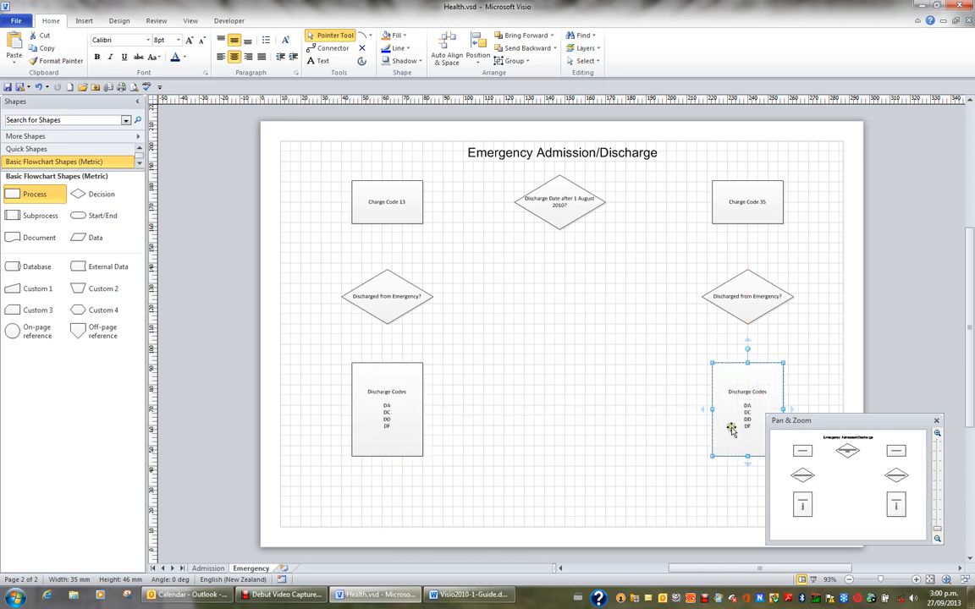
Step: Change the codes in the duplicated "Discharge Codes" box to EA, EC, ED and EF
double_click(732, 429)
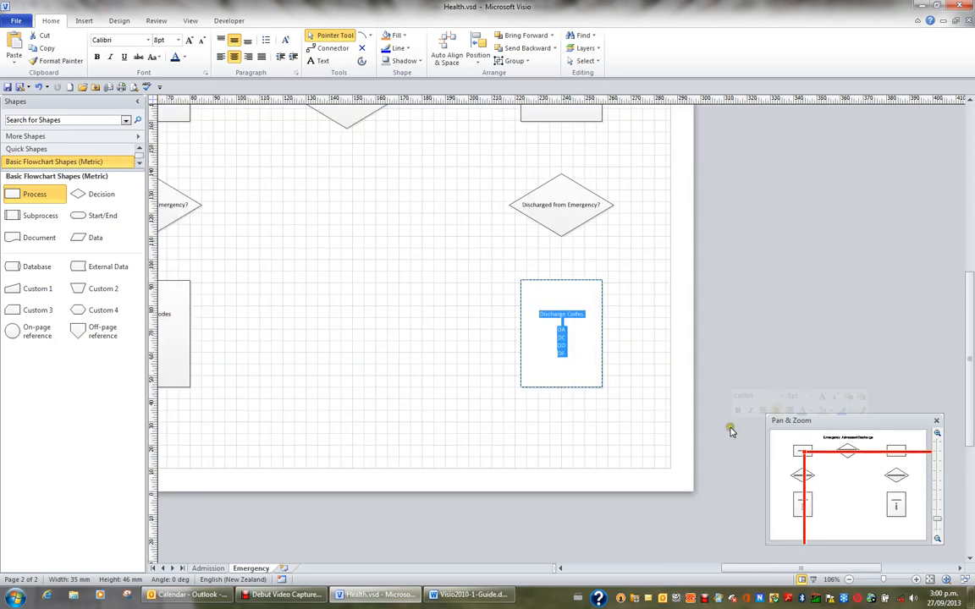
click(542, 332)
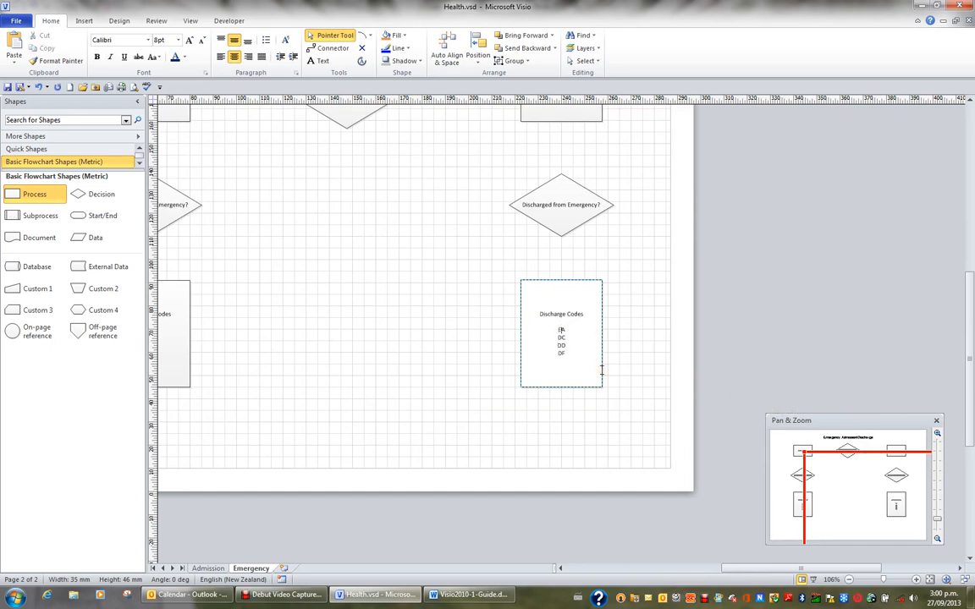
key(Return)
text(E)
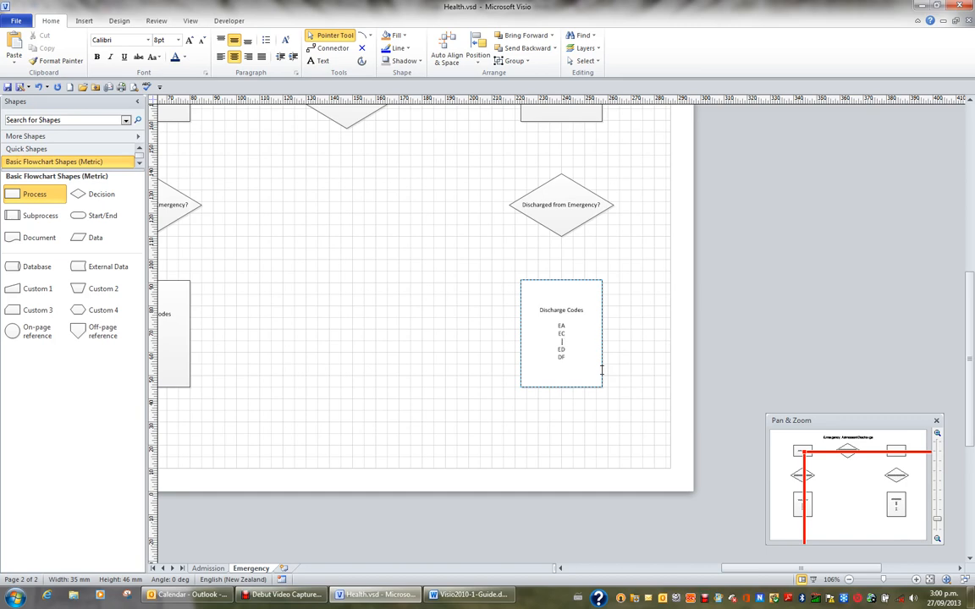
key(Delete)
text(E)
click(434, 370)
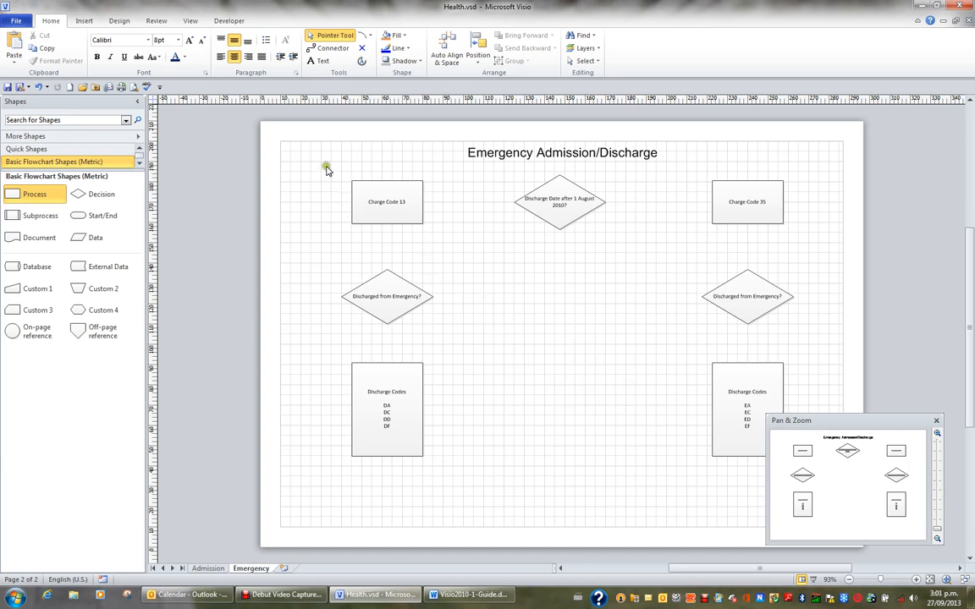
Step: Format the text of all flowchart shapes below the title as Arial, 10 pt
drag(323, 169, 799, 459)
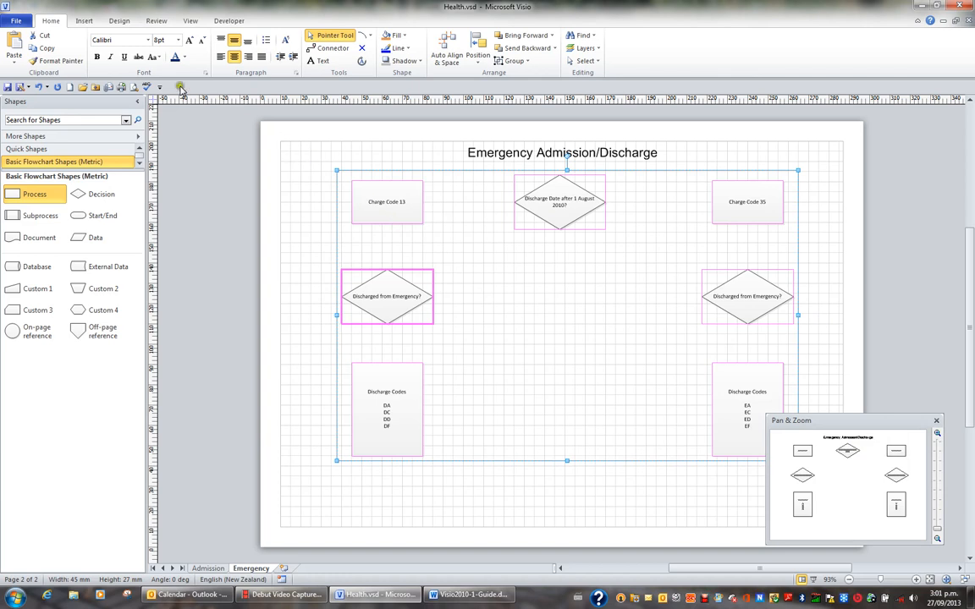
click(149, 40)
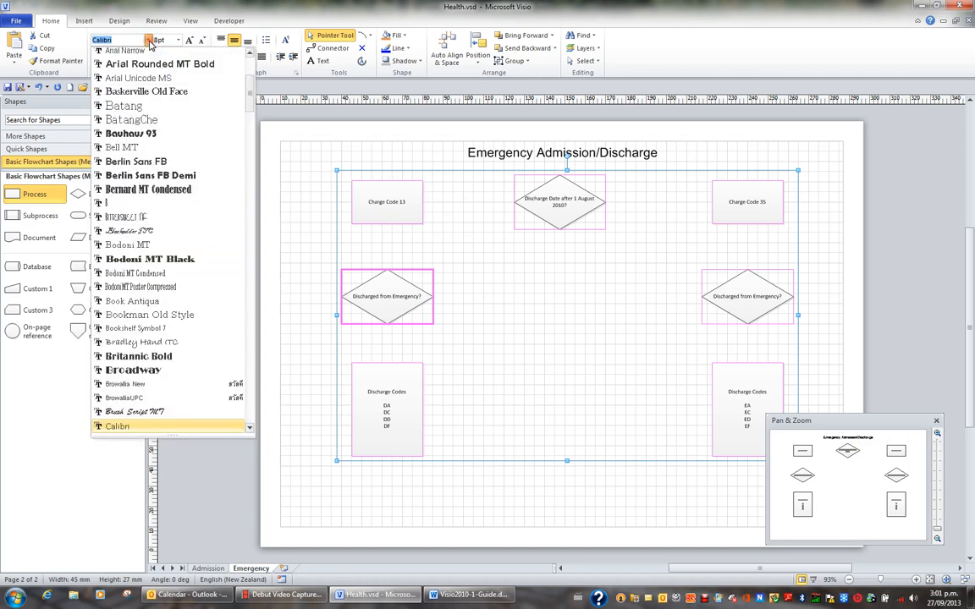
text(Arial)
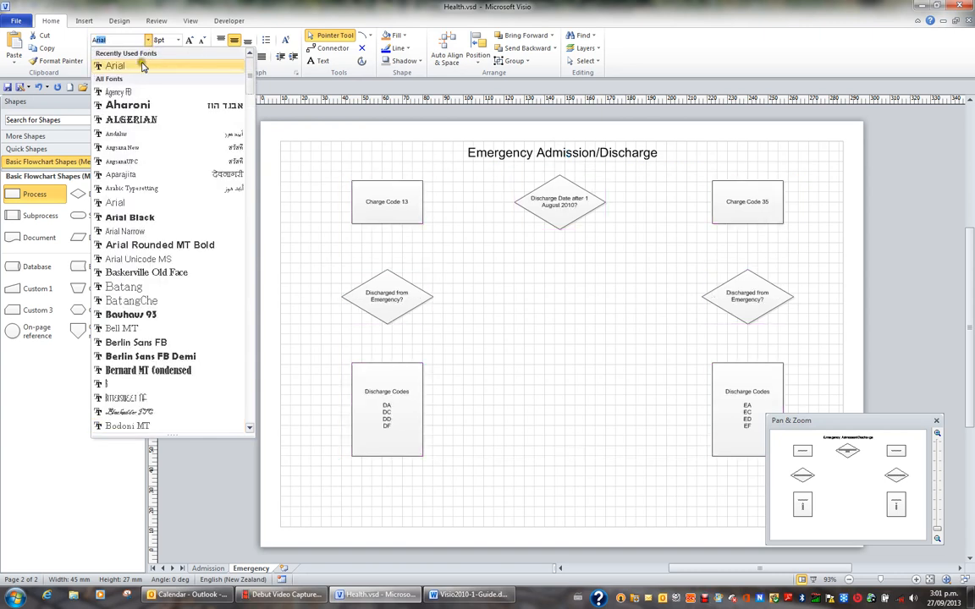
click(143, 65)
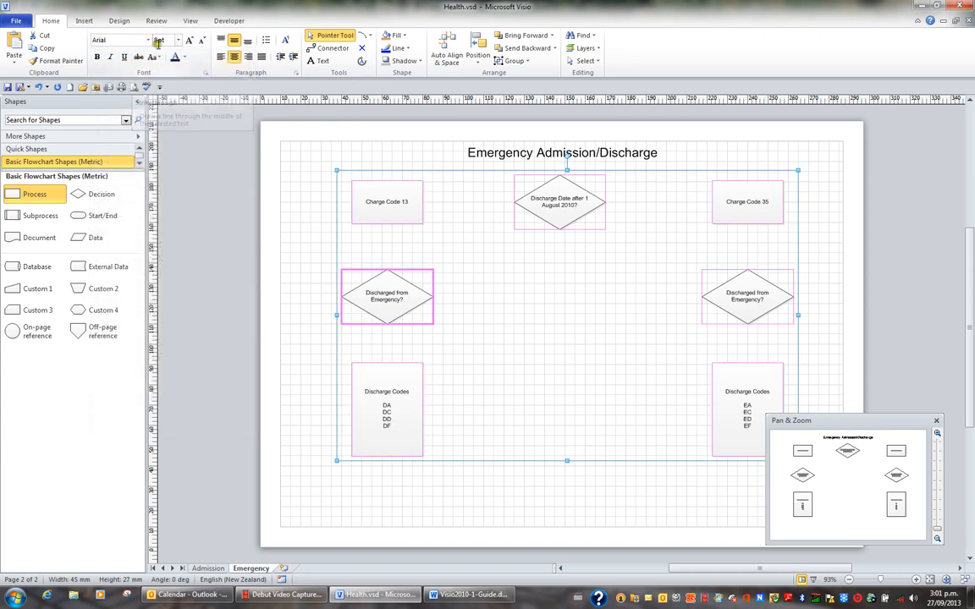
click(178, 39)
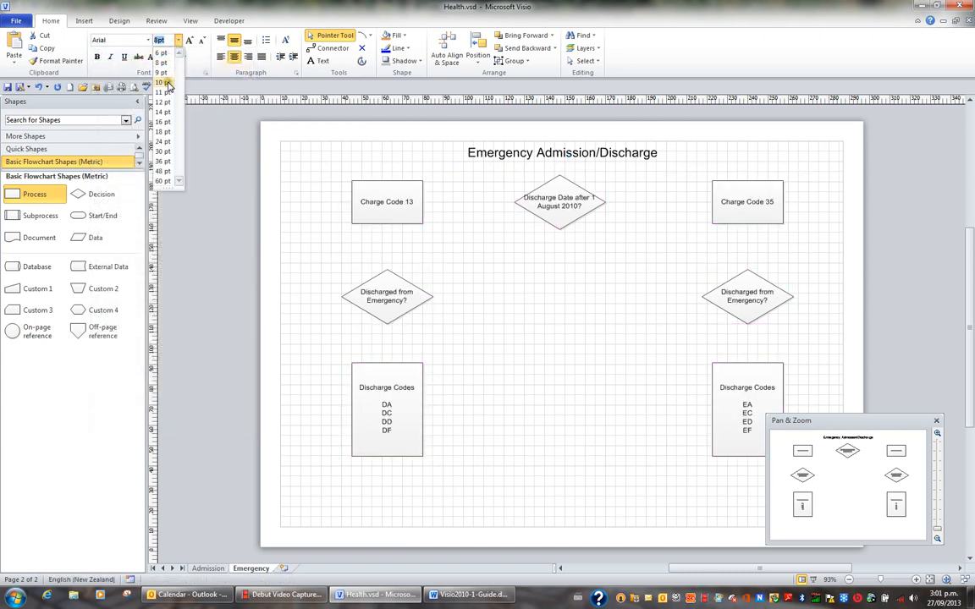
click(163, 82)
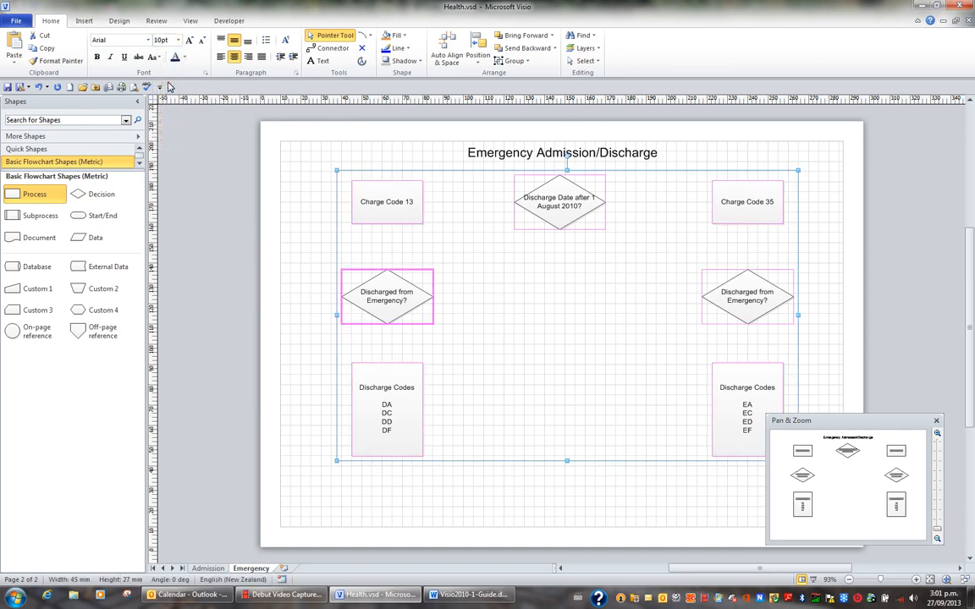
click(487, 298)
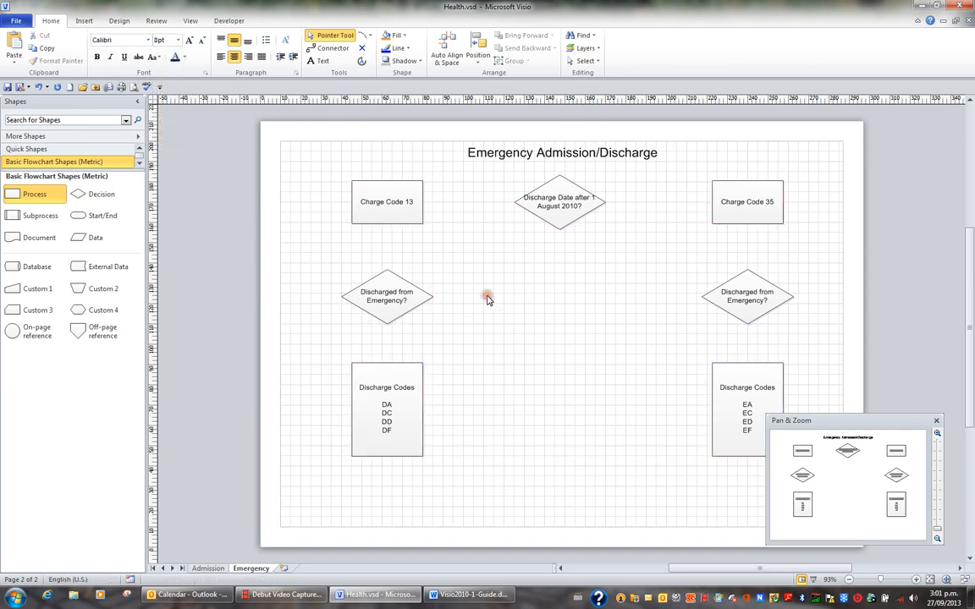
Step: Draw connectors from the "Discharge Date after 1 August 2010?" diamond to the "Charge Code 13" and "Charge Code 35" boxes
click(332, 48)
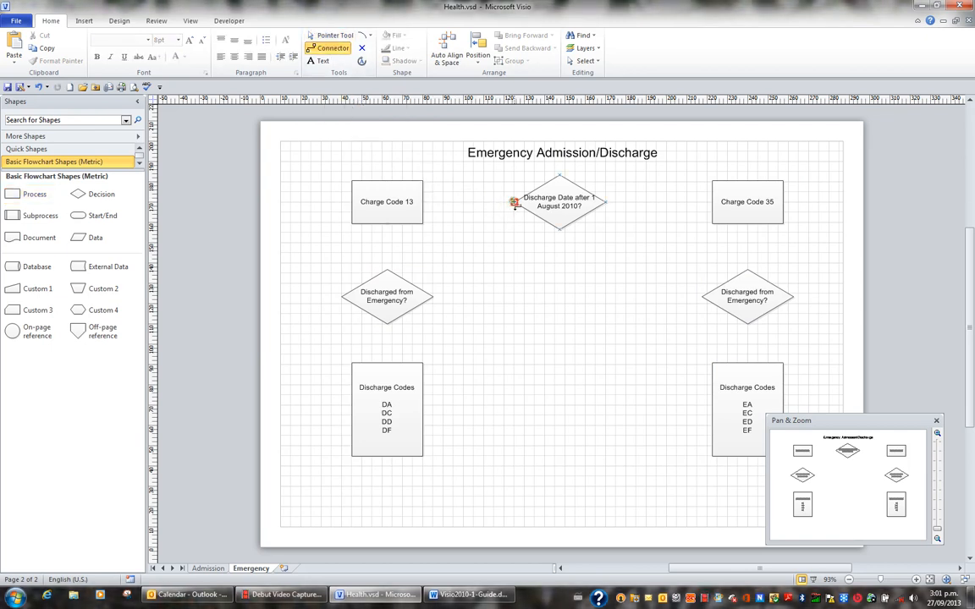
drag(514, 203, 423, 202)
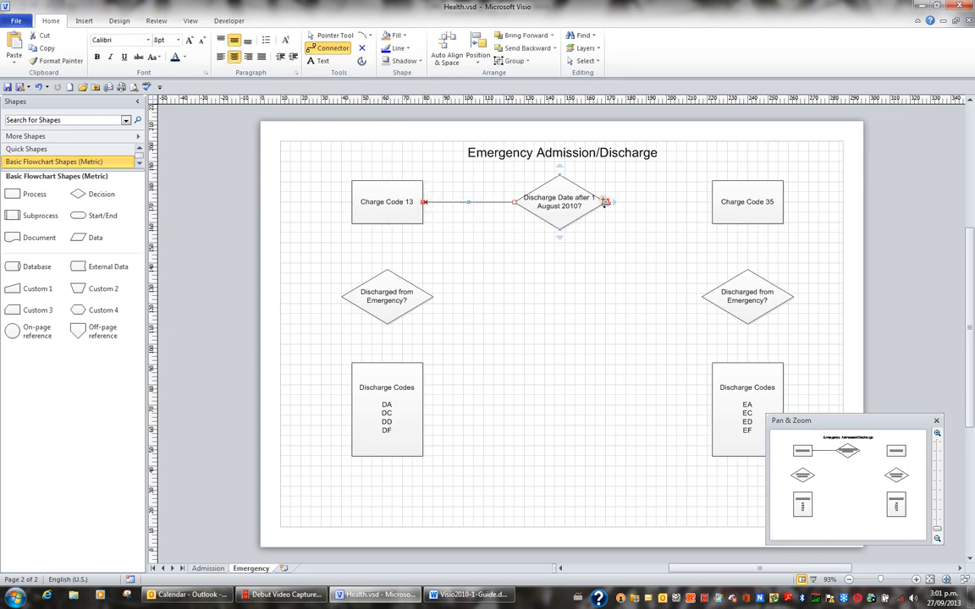
drag(603, 200, 713, 203)
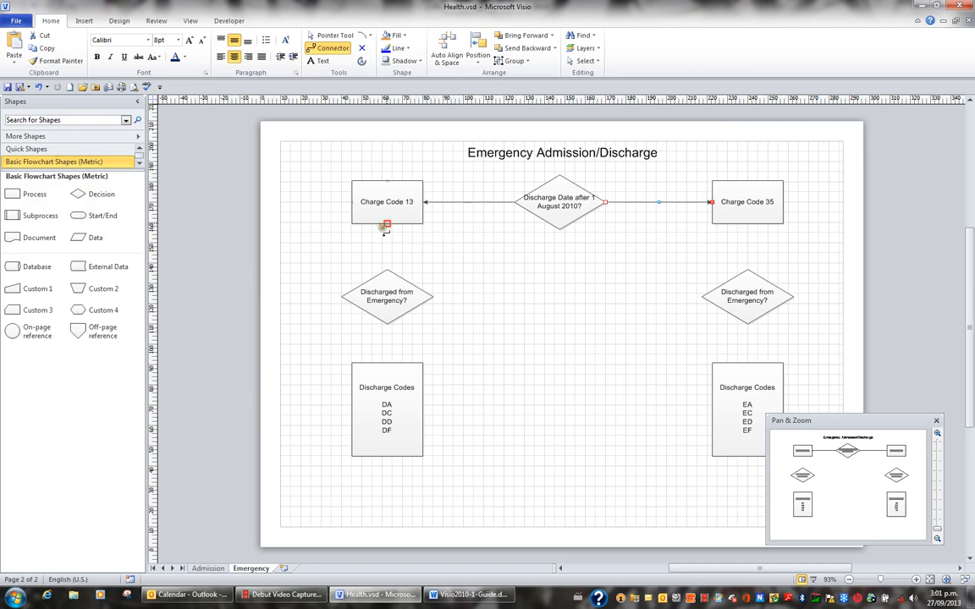
Step: In both columns, draw connectors from the charge code box down to its decision diamond and from the diamond to its "Discharge Codes" box
drag(387, 225, 387, 268)
drag(747, 225, 747, 268)
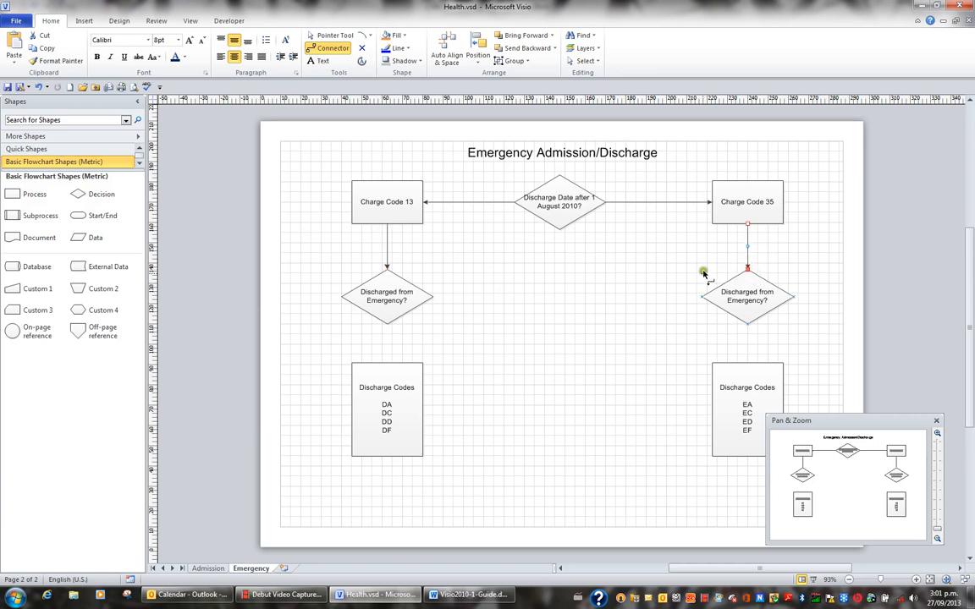
drag(386, 324, 386, 362)
drag(747, 325, 746, 363)
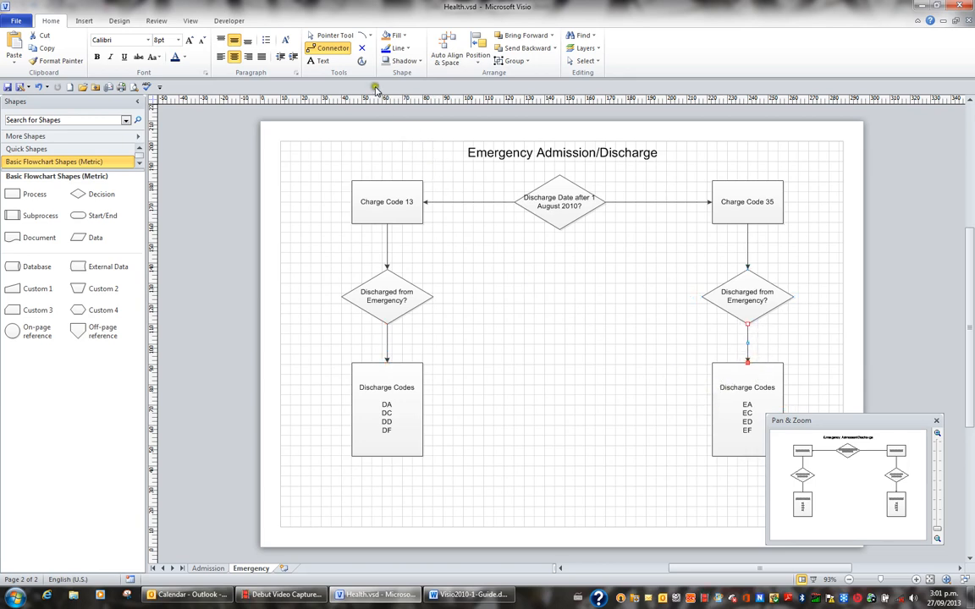
click(332, 35)
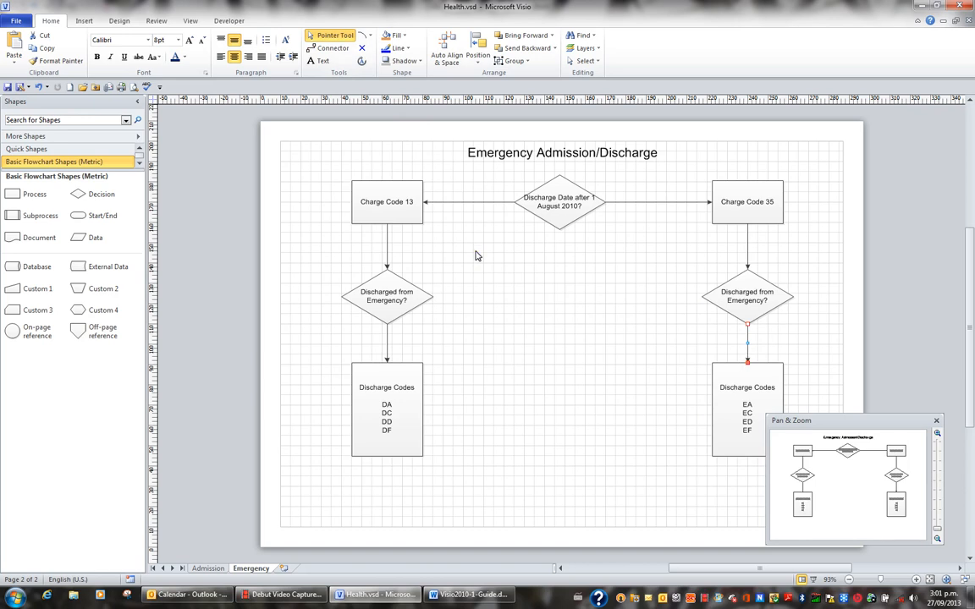
Step: Label the connector from the "Discharge Date after 1 August 2010?" diamond to "Charge Code 13" as No and the one to "Charge Code 35" as Yes
click(482, 203)
text(No)
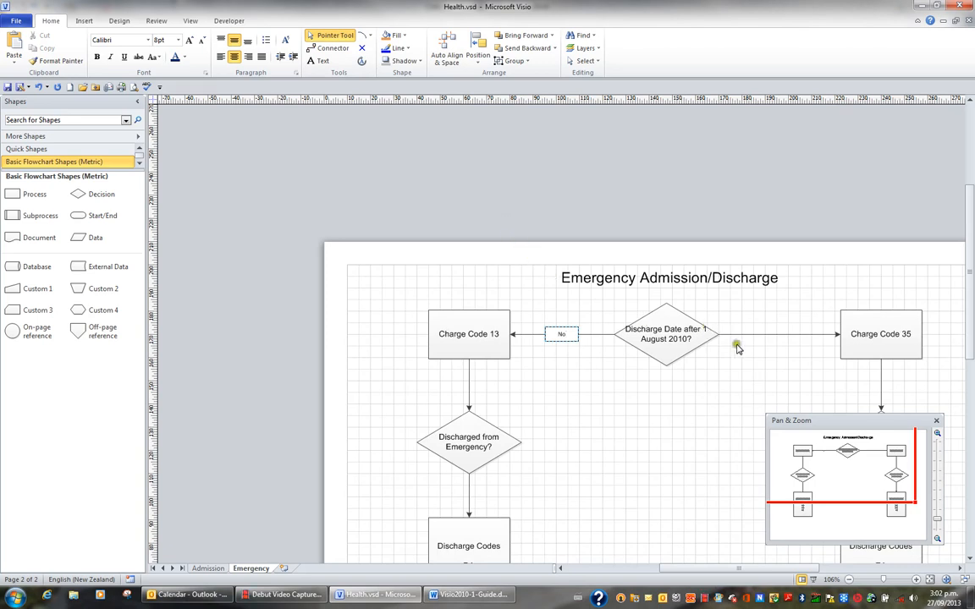
click(780, 335)
text(Yes)
click(656, 455)
Step: Label both connectors running from the "Discharged from Emergency?" diamonds down to the "Discharge Codes" boxes as Yes
scroll(631, 496, down, 3)
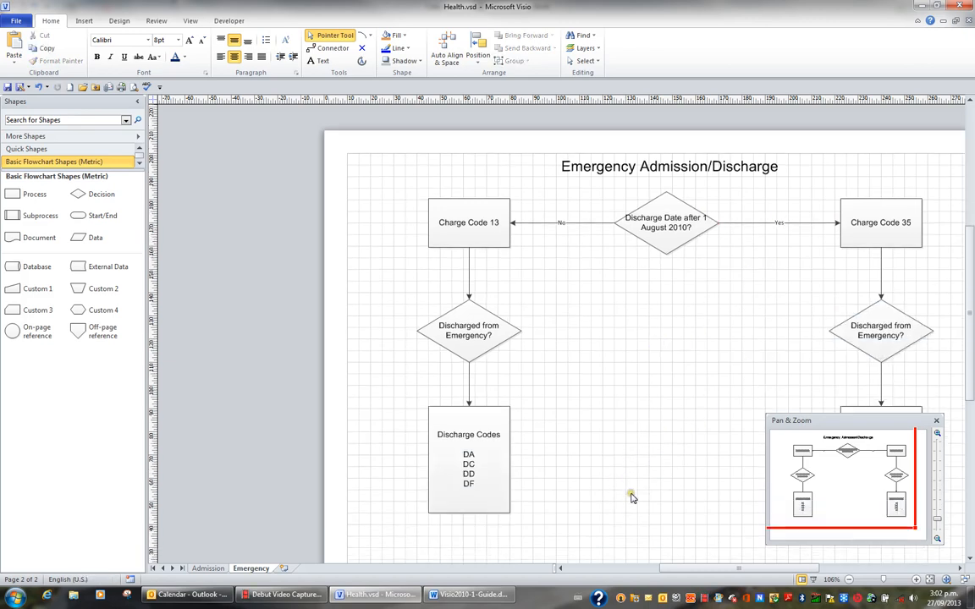
click(469, 391)
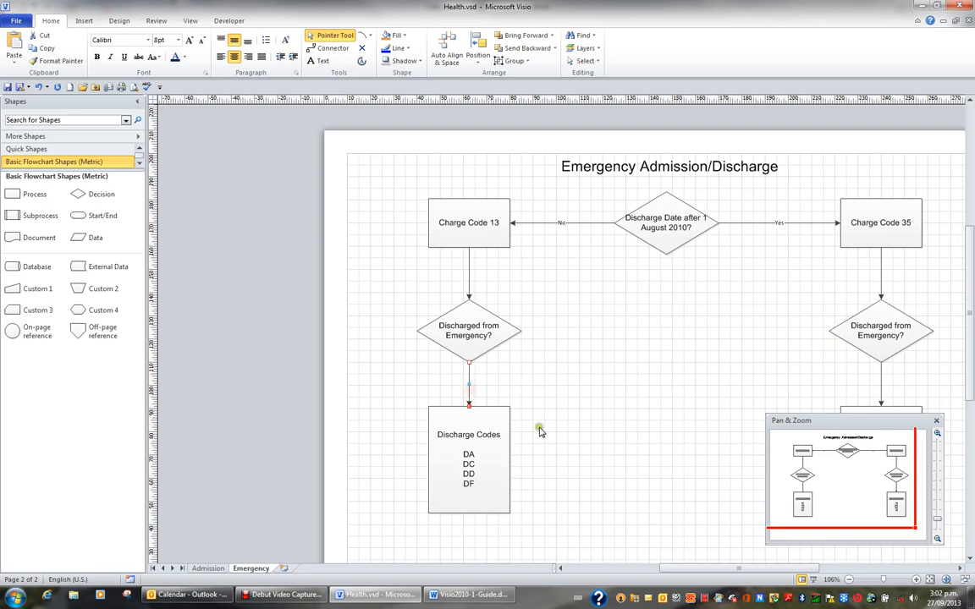
text(Yes)
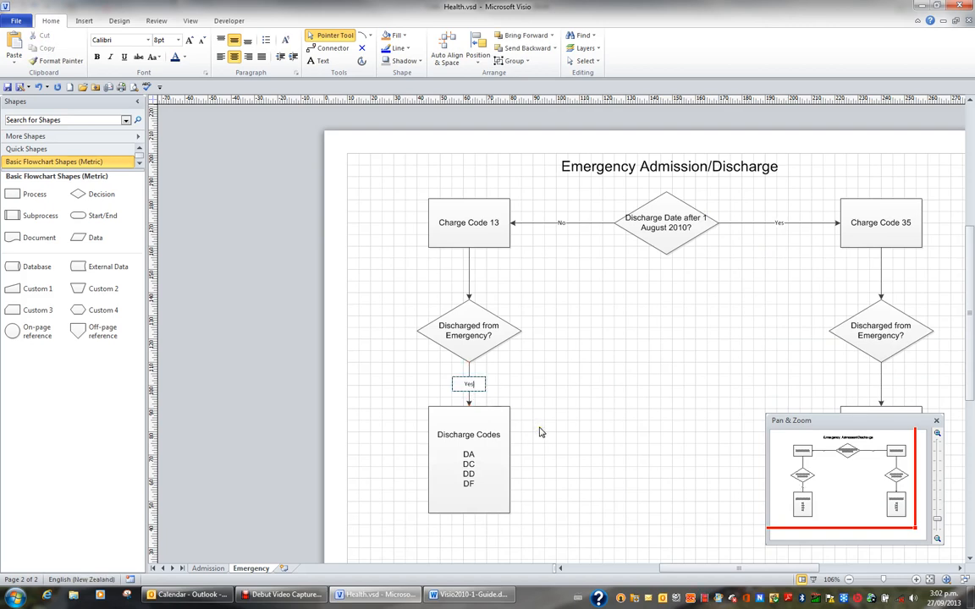
key(Escape)
click(880, 387)
text(Yes)
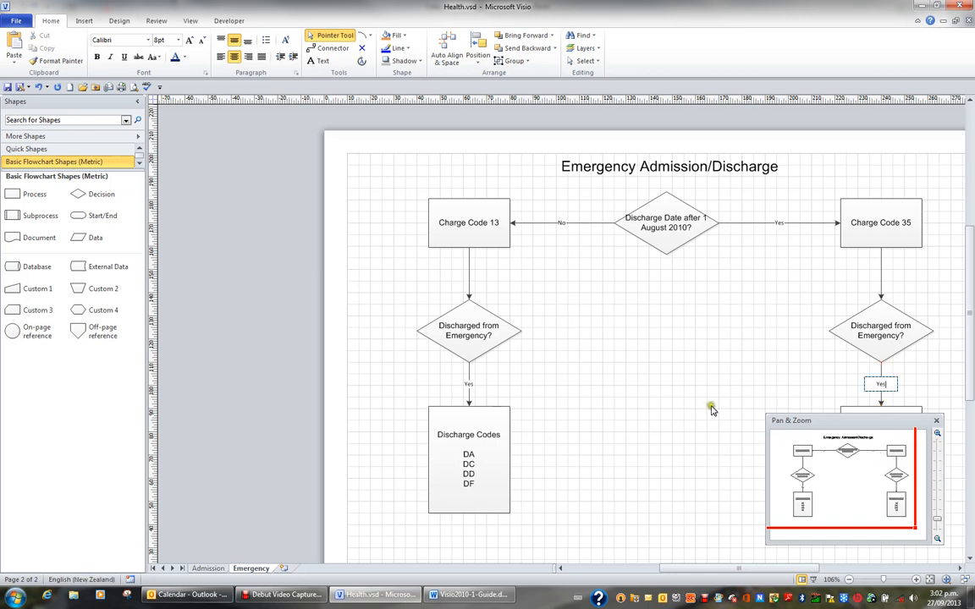
click(643, 368)
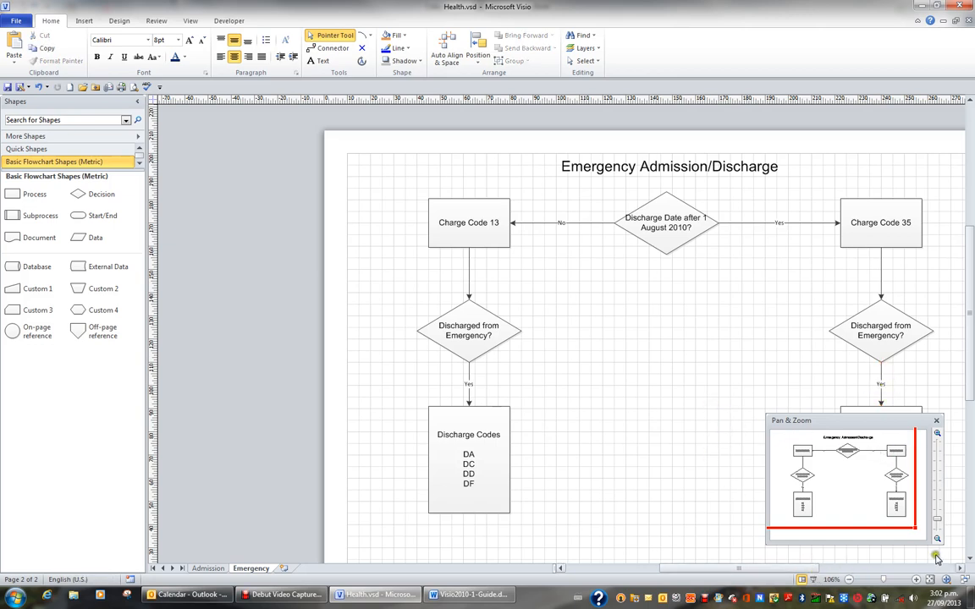
Step: Examine the flowchart's shapes and connector labels close up and across the whole page using Pan & Zoom
click(960, 569)
click(961, 569)
click(961, 568)
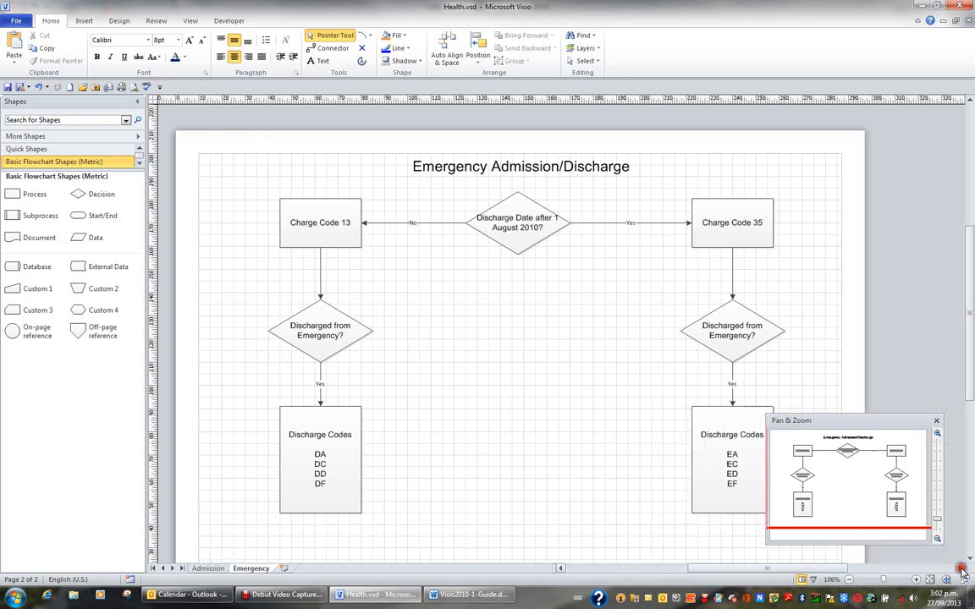
click(961, 569)
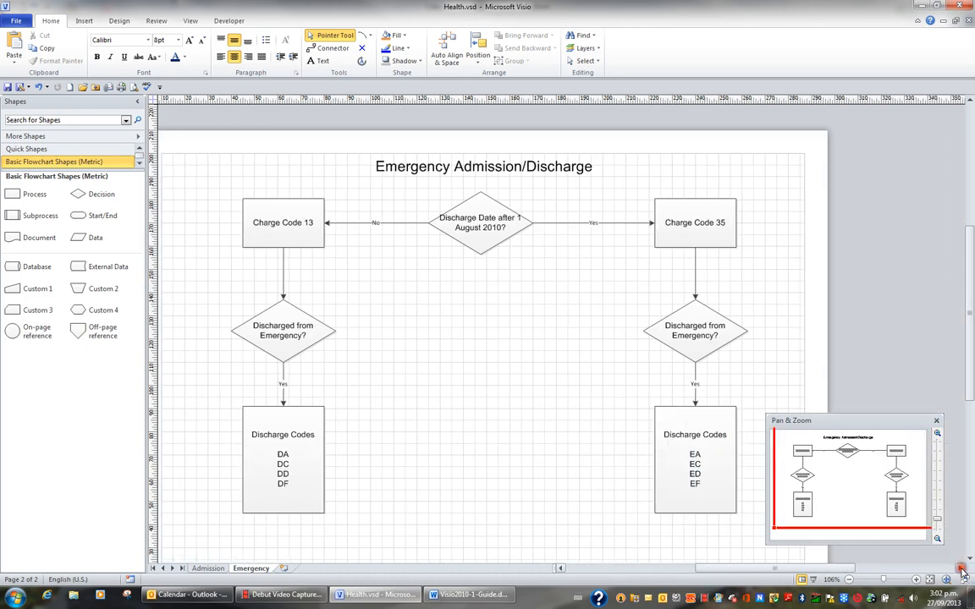
click(849, 580)
click(850, 580)
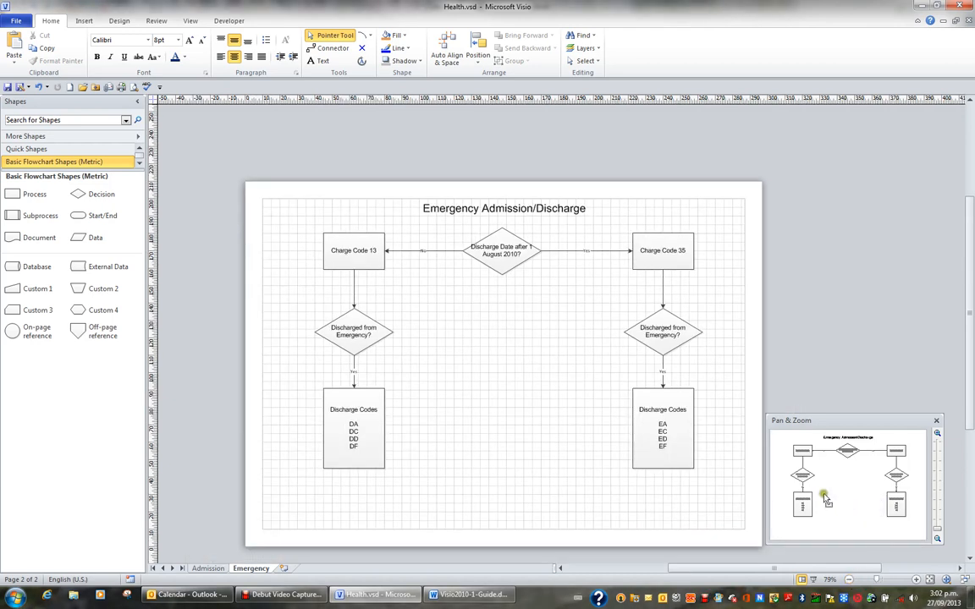
drag(818, 472, 785, 487)
mouse_move(843, 504)
mouse_down()
mouse_move(804, 505)
mouse_move(876, 489)
mouse_move(863, 498)
mouse_up()
drag(908, 529, 808, 476)
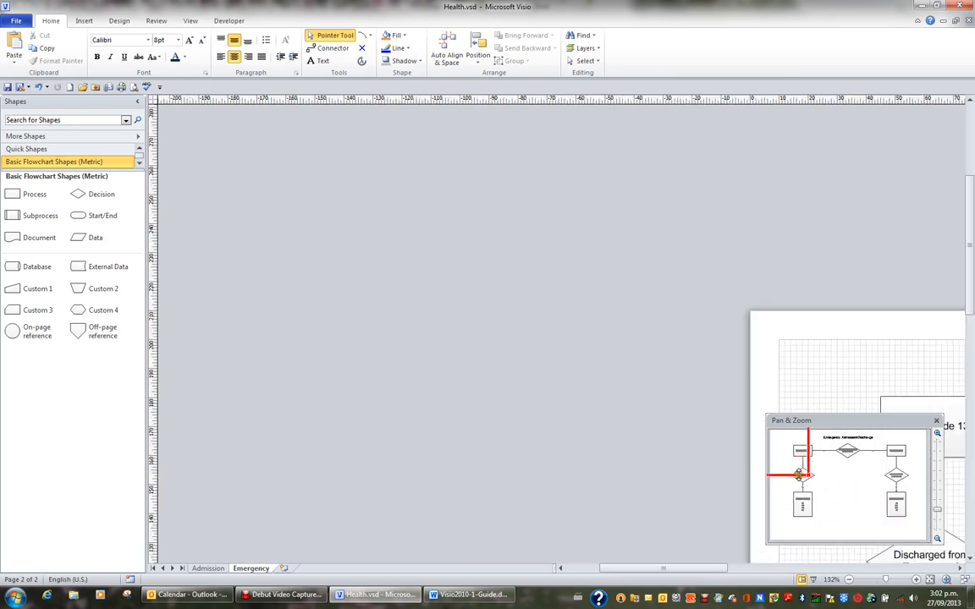
drag(784, 456, 894, 500)
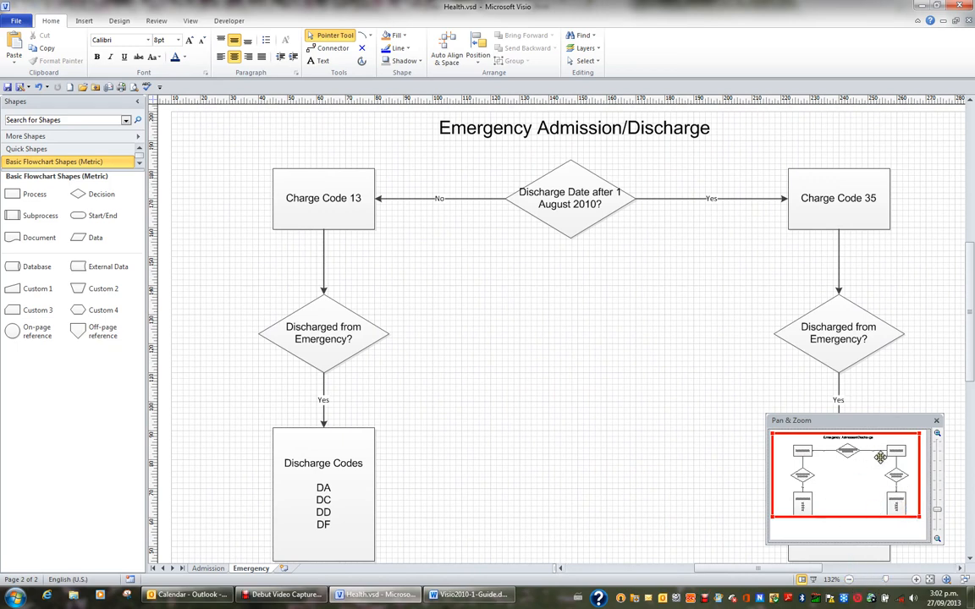
click(850, 581)
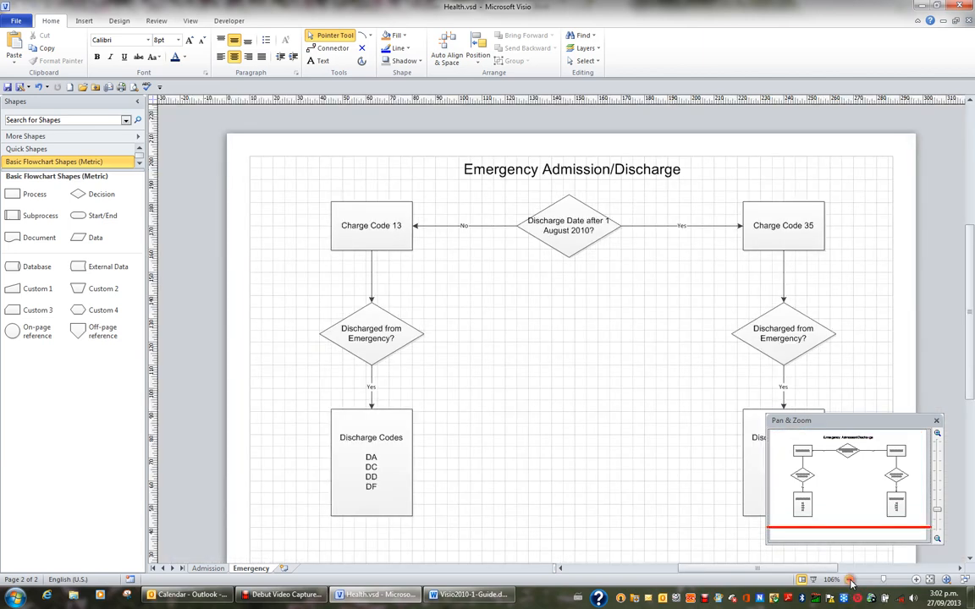
click(849, 581)
click(850, 581)
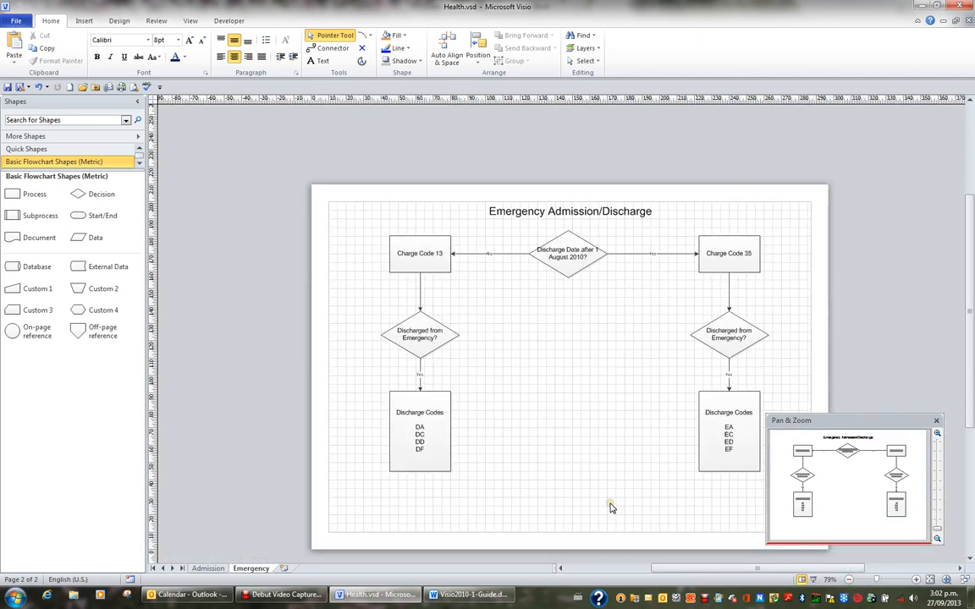
Step: Select the "Discharge Codes" box containing DA, DC, DD and DF
click(423, 436)
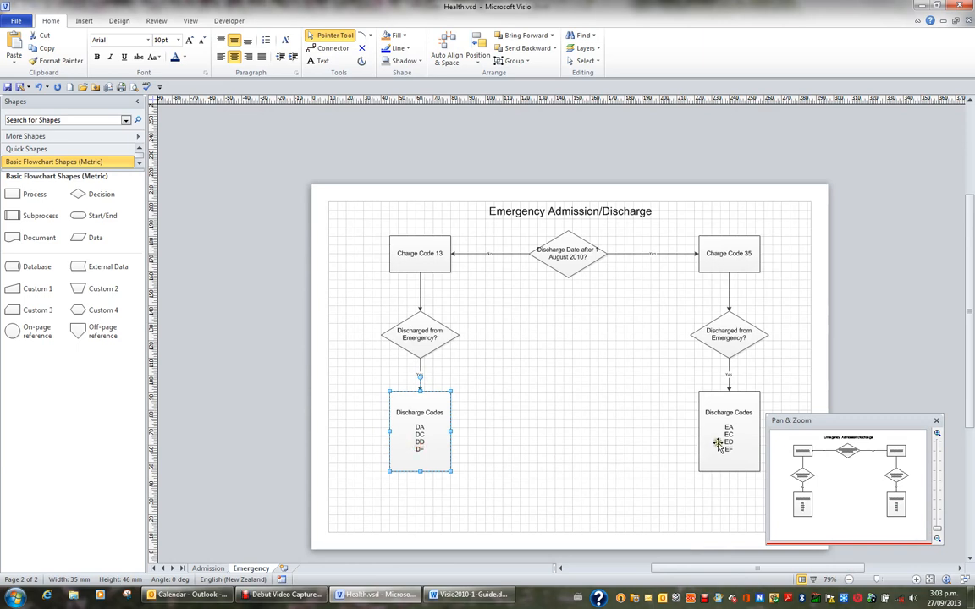